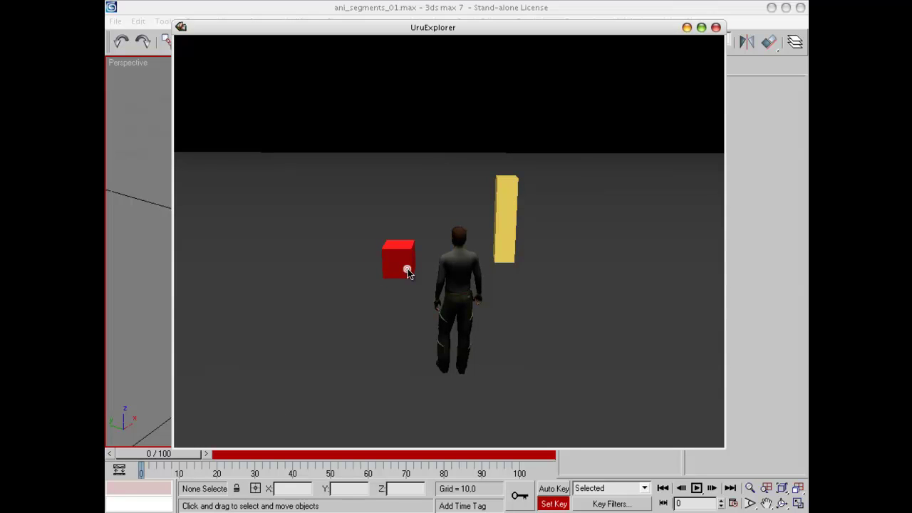
In UruExplorer's first-person view, tilt down and click the red cube to play its slide animation.
key(F1)
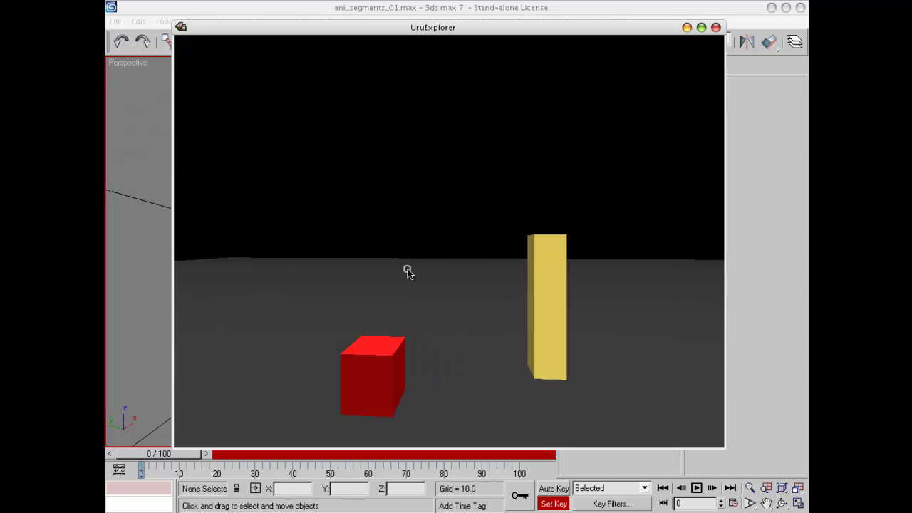
drag(409, 273, 356, 282)
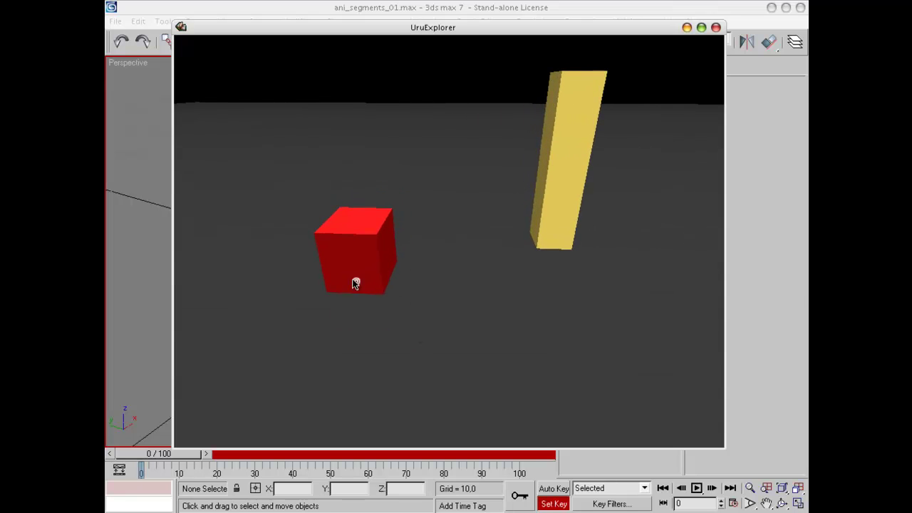
click(349, 257)
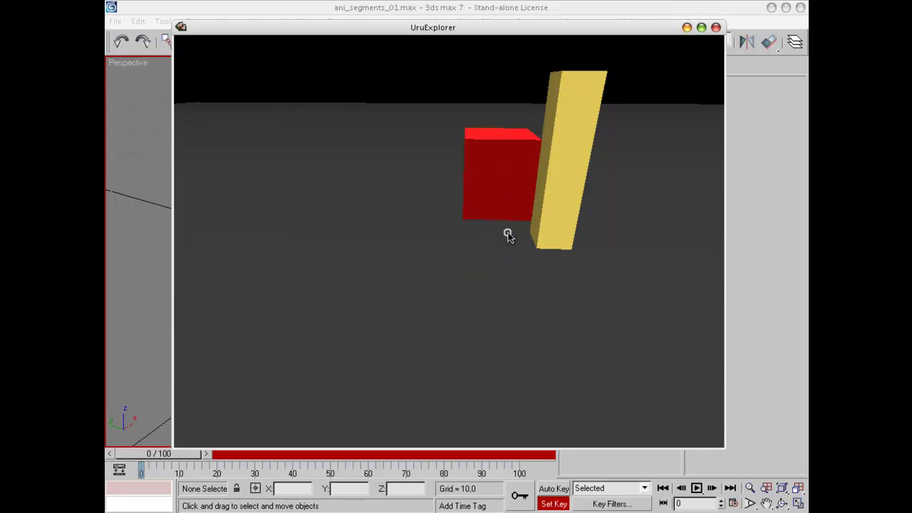
Exit UruExplorer and reopen ani_segments_01.max without saving the current scene.
click(703, 436)
click(482, 296)
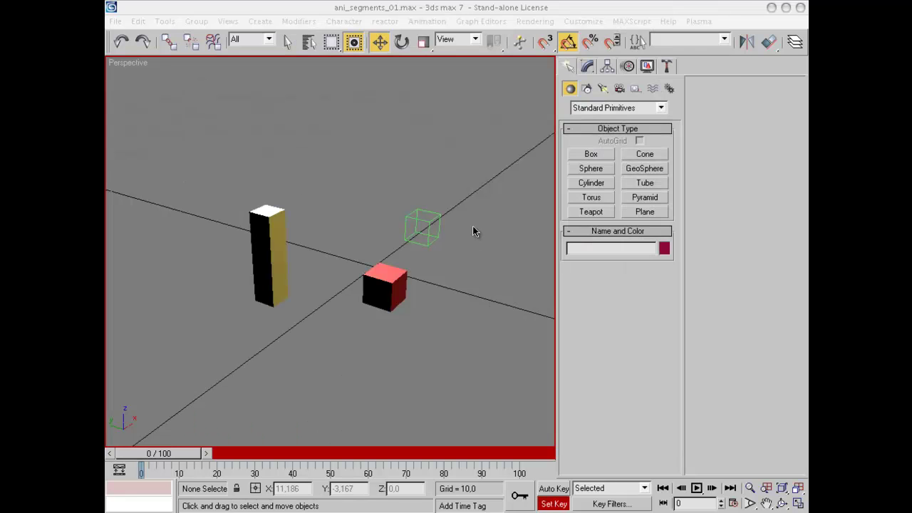
click(116, 23)
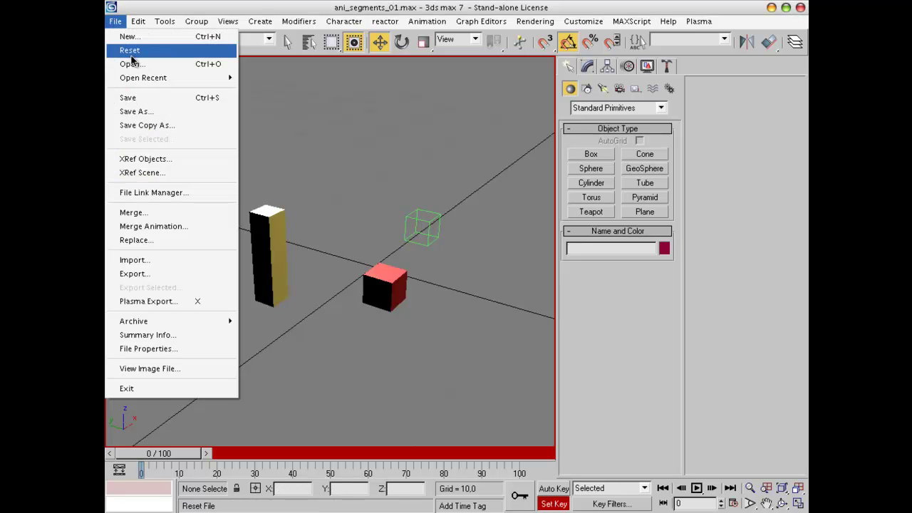
click(125, 63)
click(453, 299)
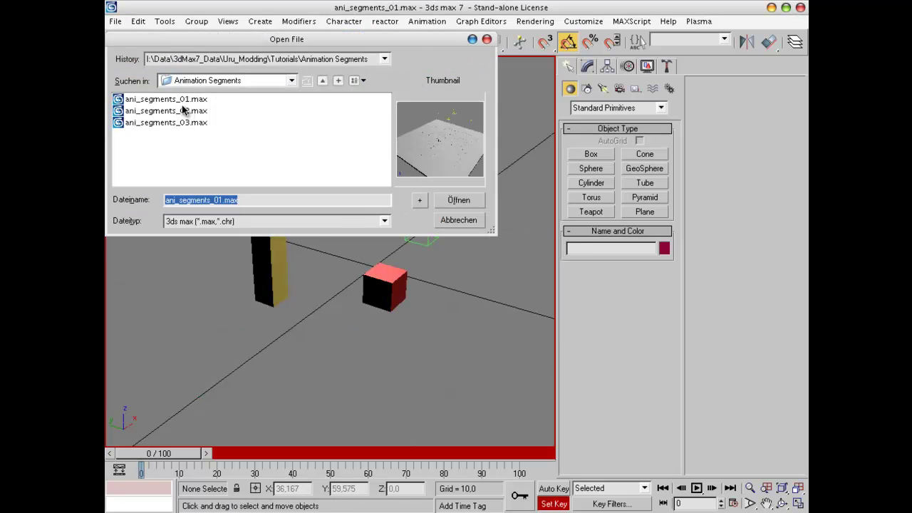
double_click(184, 111)
Hide the oFloor object and zoom in on the pillar and wireframe helper box.
click(313, 166)
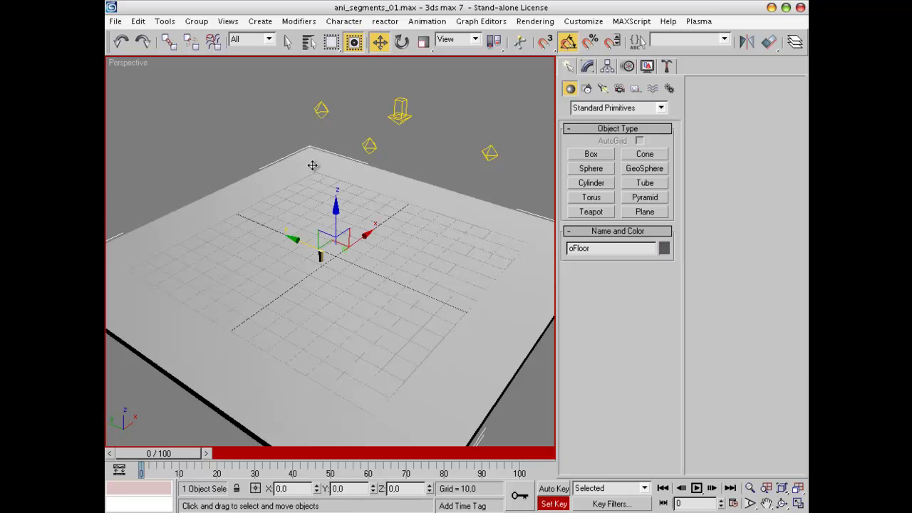
click(647, 65)
click(743, 100)
key(alt+z)
drag(315, 275, 335, 205)
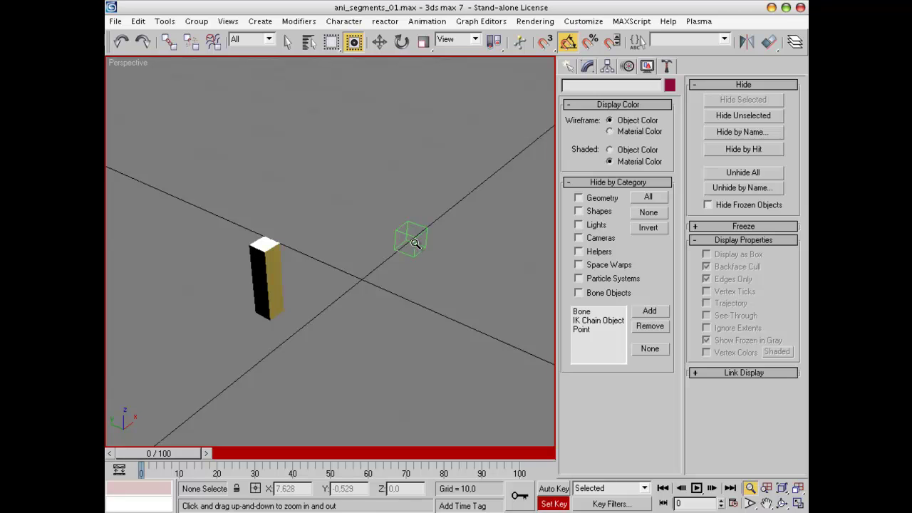
With key-setting mode off, draw a new box beside the pillar.
click(569, 67)
click(590, 154)
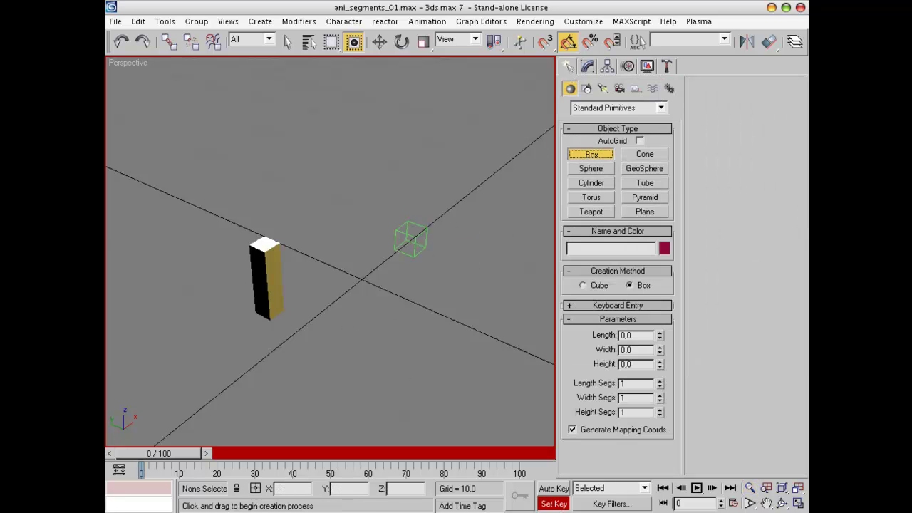
key(apostrophe)
drag(364, 283, 380, 317)
click(491, 356)
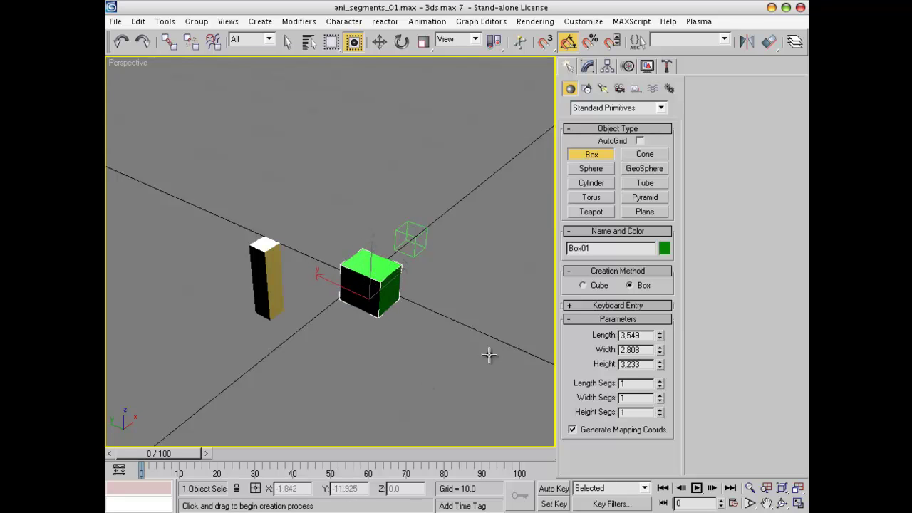
Set the box's Length, Width and Height all to 2.
double_click(646, 336)
text(2)
key(Tab)
text(2)
key(Tab)
text(2)
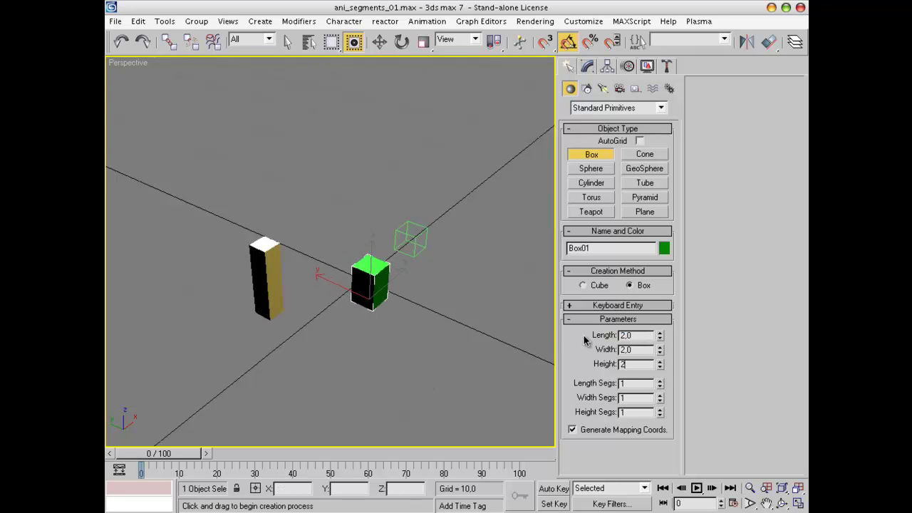
key(Tab)
Rename the box oBox and give it a red object colour.
click(610, 250)
text(o)
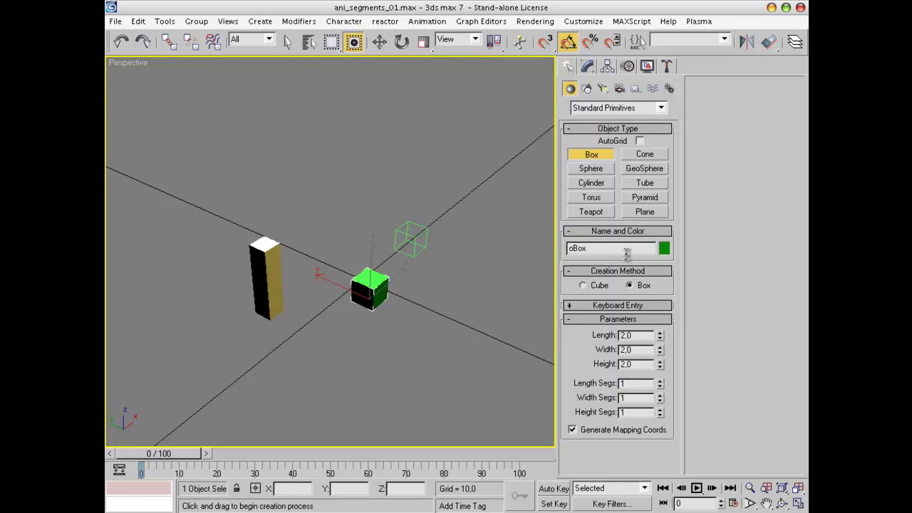
click(663, 249)
click(348, 240)
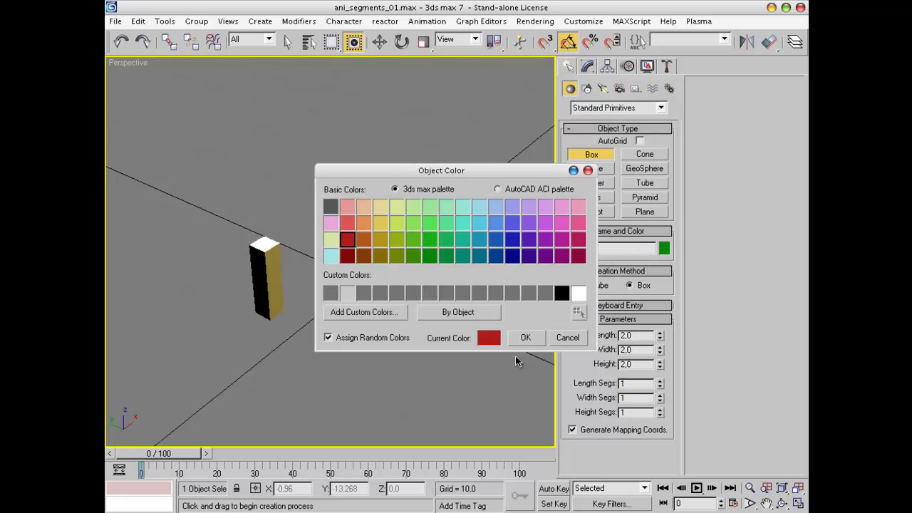
click(525, 338)
Lower oBox slightly below the grid, checking its Z value in Move Transform Type-In.
key(w)
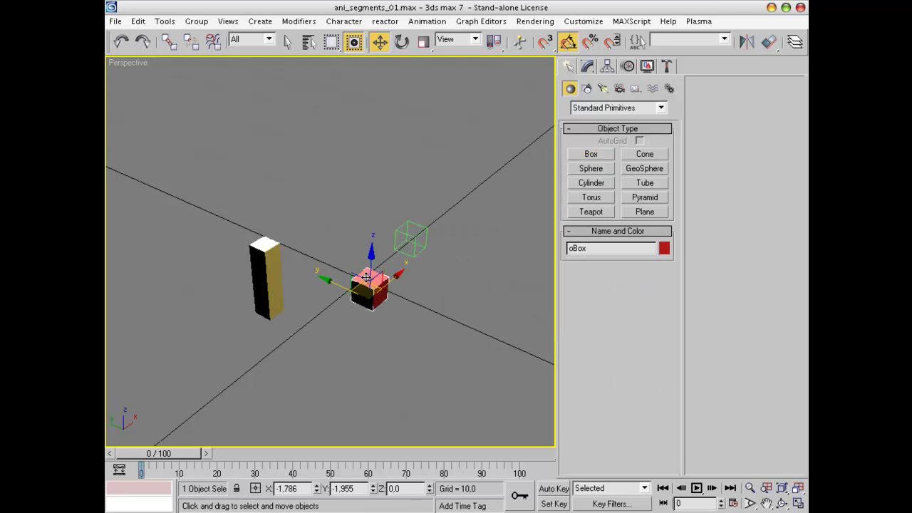
drag(370, 282, 369, 295)
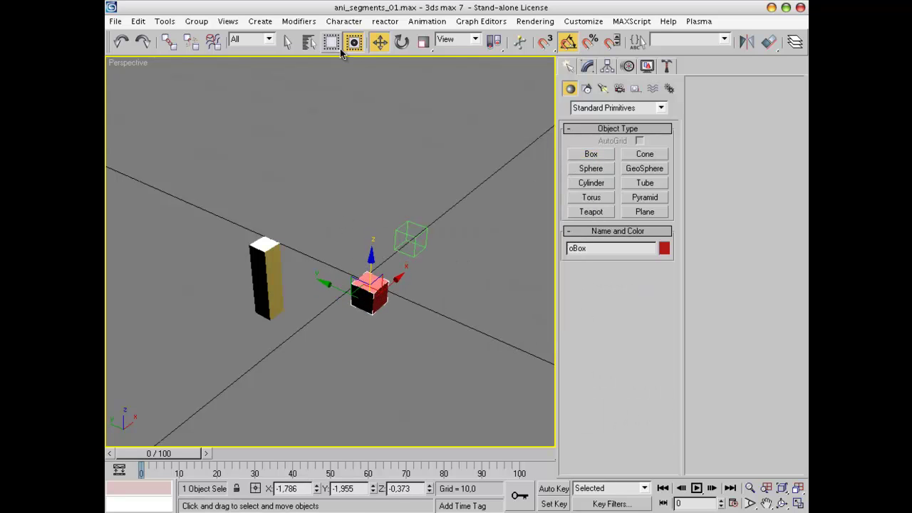
right_click(380, 41)
drag(324, 347, 138, 354)
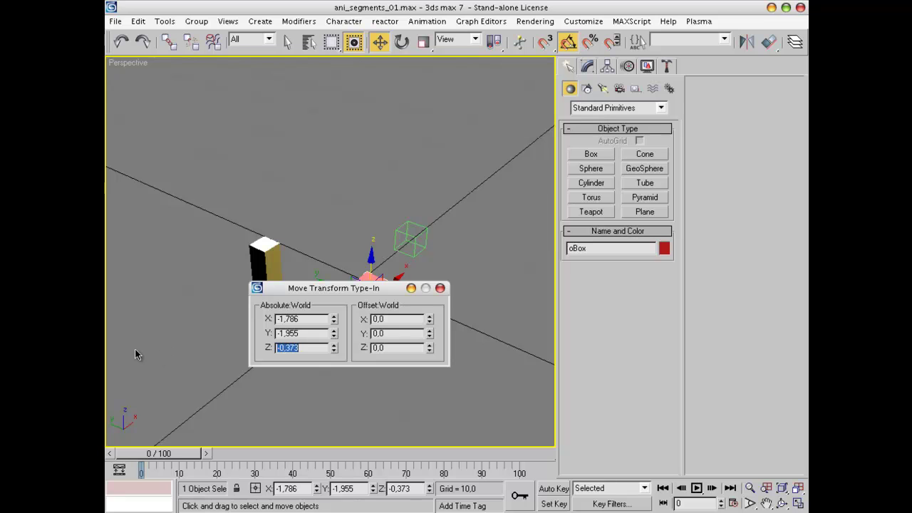
click(440, 288)
Shift oBox along Y to about -5,058 and scrub the timeline to preview.
drag(352, 289, 384, 346)
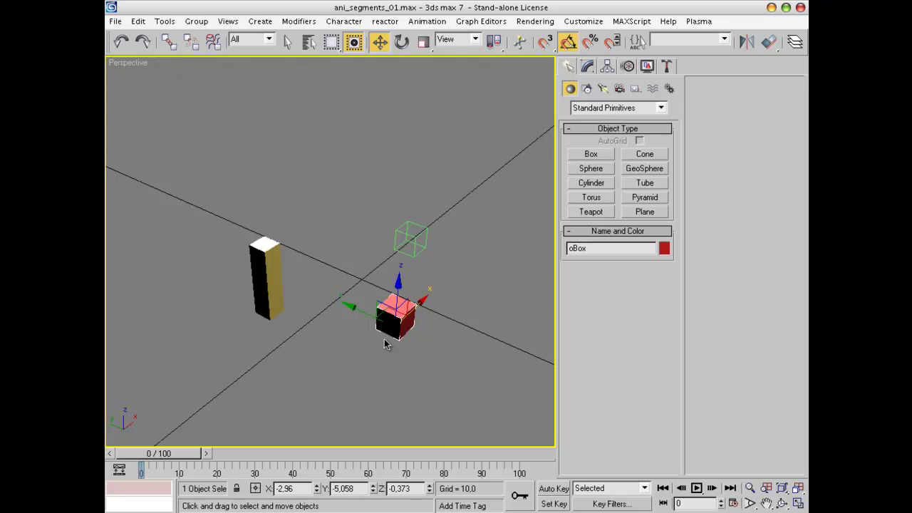
drag(168, 455, 125, 457)
mouse_move(151, 456)
mouse_down()
mouse_move(362, 453)
mouse_move(135, 462)
mouse_up()
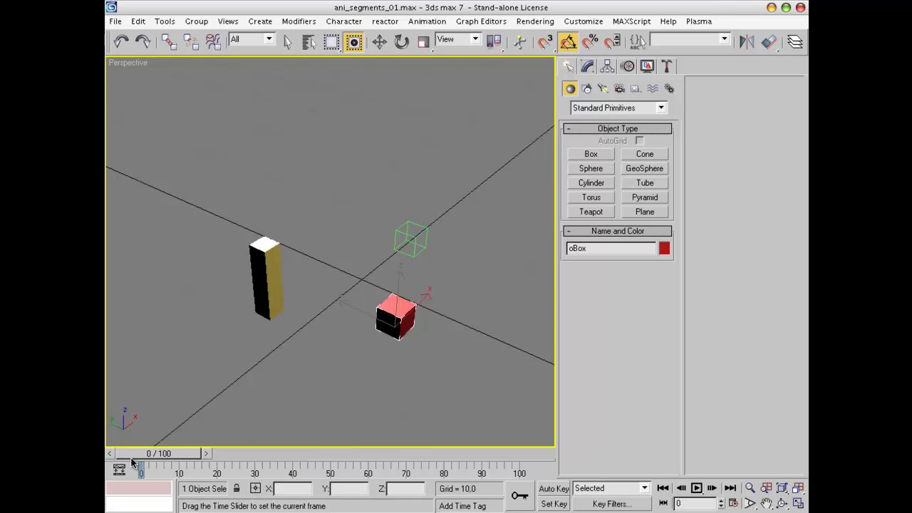
Turn on Set Key mode and limit Key Filters to Position, clearing IK Parameters, Scale and Rotation.
key(w)
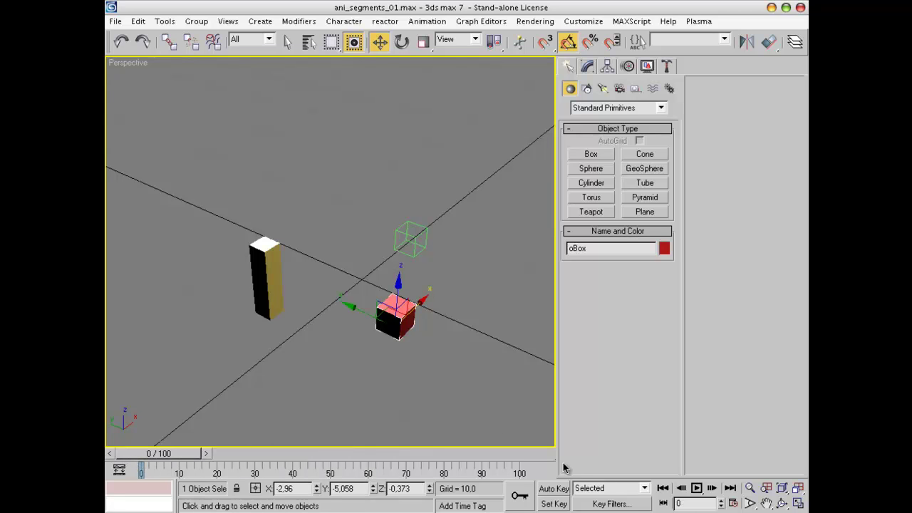
click(554, 504)
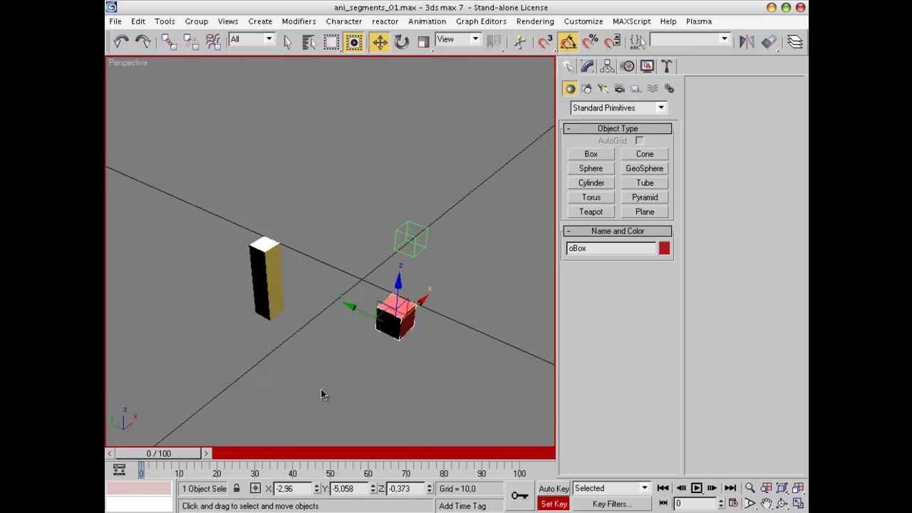
click(602, 504)
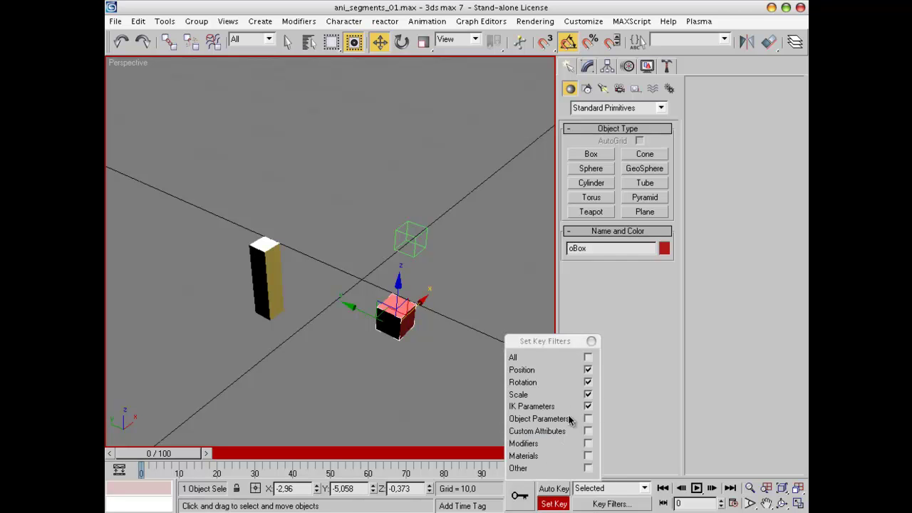
click(588, 406)
click(588, 394)
click(588, 382)
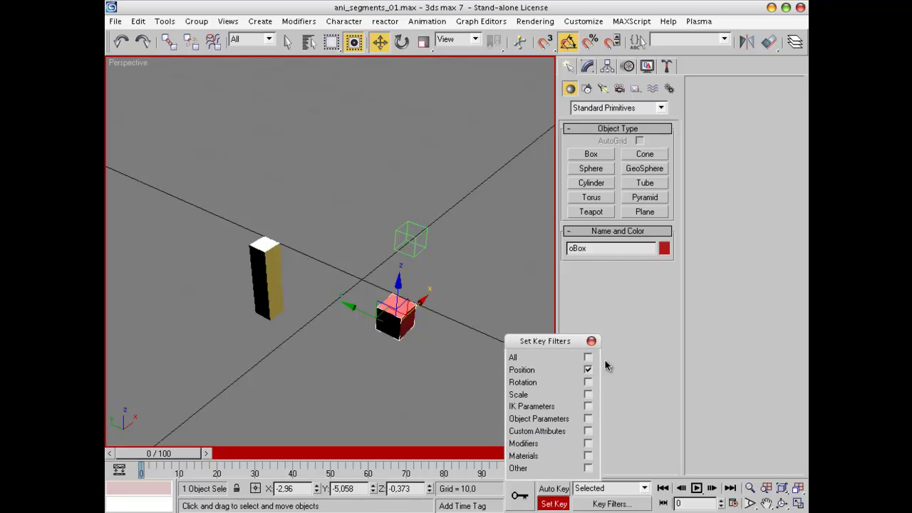
click(592, 341)
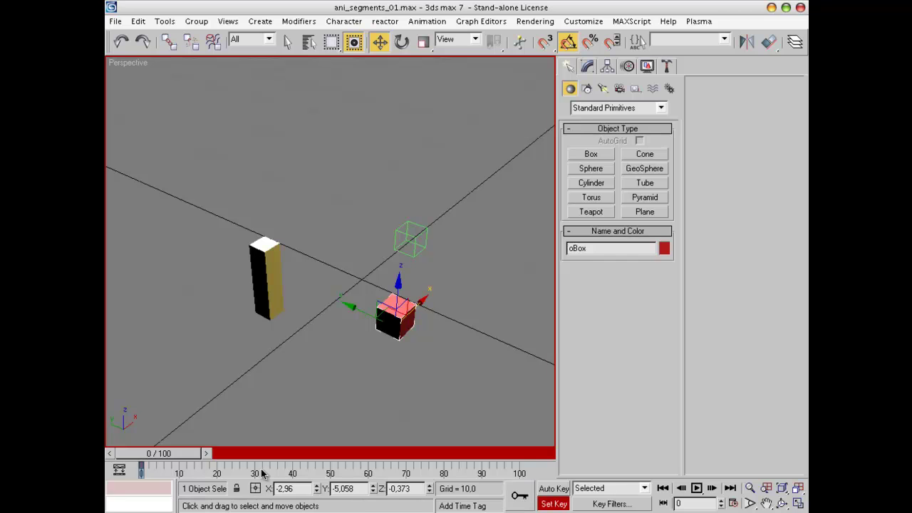
At frame 10, move oBox along Y to X -2,96, Y -1,167, Z -0,373 and key it.
drag(140, 455, 168, 462)
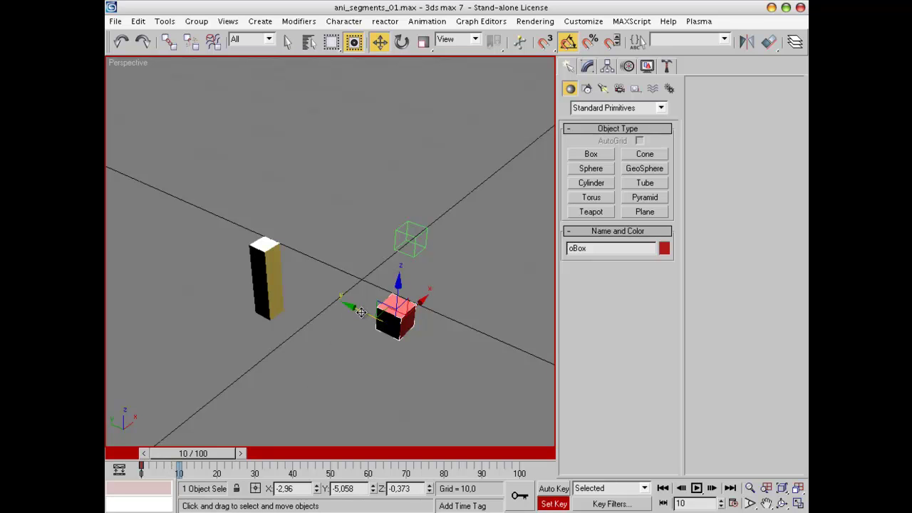
drag(361, 312, 318, 292)
click(518, 495)
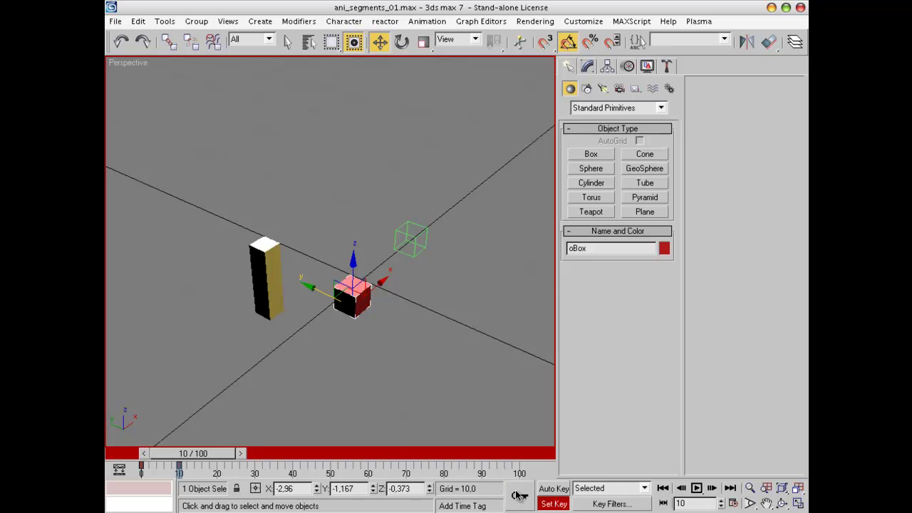
Scrub the timeline to preview the motion, then step forward to frame 11.
mouse_move(200, 458)
mouse_down()
mouse_move(157, 456)
mouse_move(213, 460)
mouse_move(182, 454)
mouse_move(192, 454)
mouse_up()
key(w)
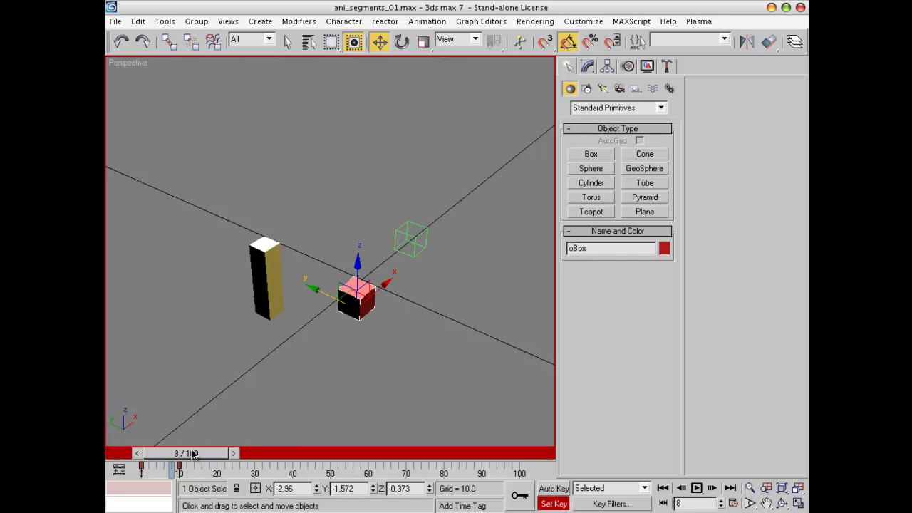
click(236, 454)
click(240, 454)
click(243, 454)
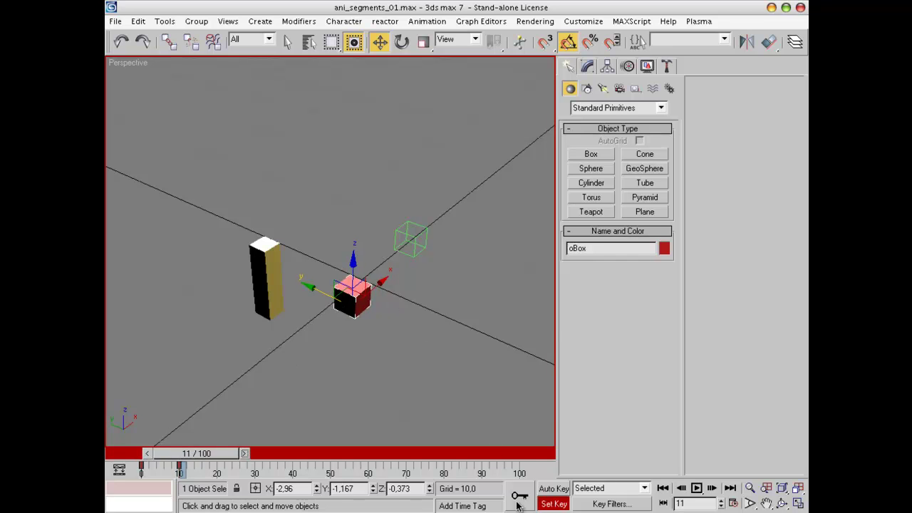
Set Key Filters to Rotation only and record a rotation key for oBox at frame 11.
click(583, 504)
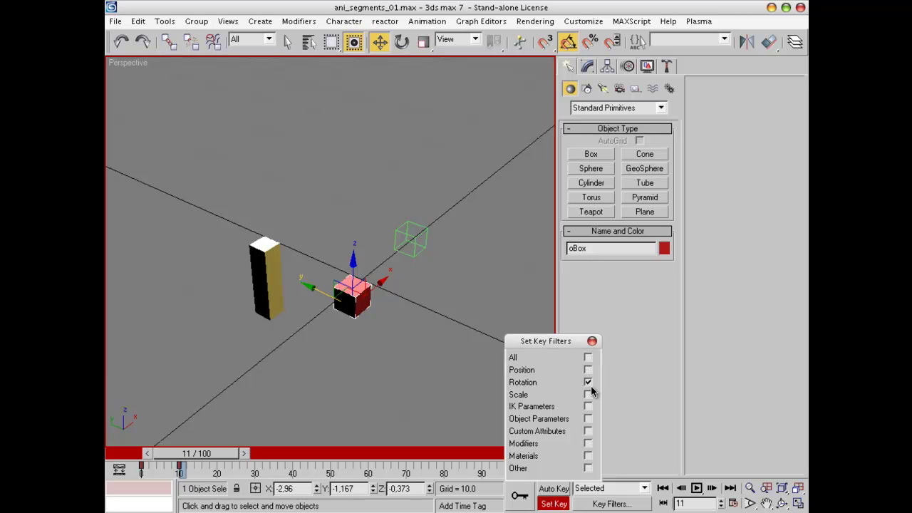
click(593, 341)
click(526, 501)
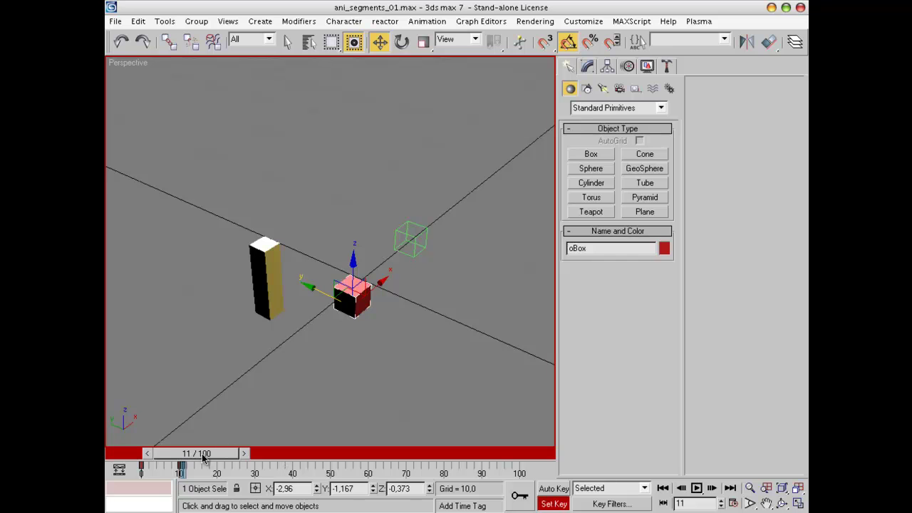
At about frame 21, rotate oBox 90° about Z and scrub back to check the turn.
drag(198, 457, 232, 459)
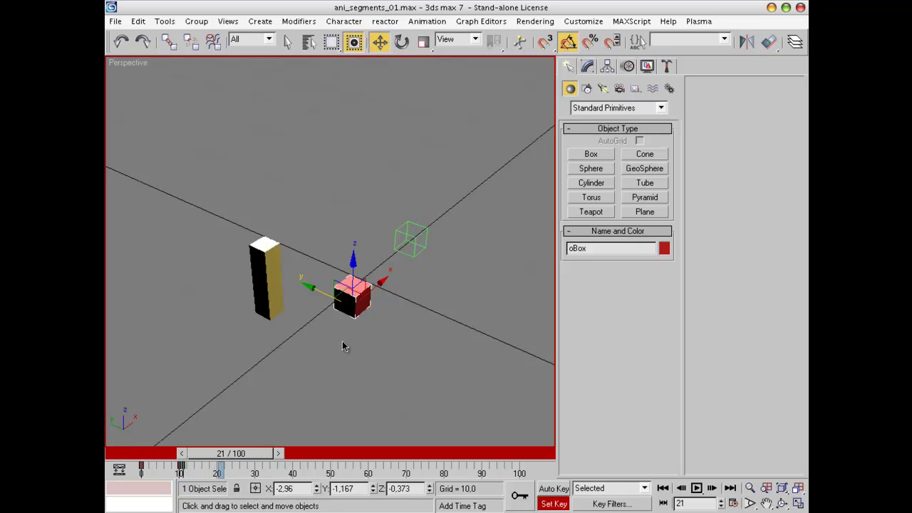
key(e)
drag(354, 342, 409, 339)
click(379, 46)
mouse_move(249, 460)
mouse_down()
mouse_move(168, 460)
mouse_move(258, 459)
mouse_move(214, 460)
mouse_move(248, 460)
mouse_up()
key(w)
click(279, 454)
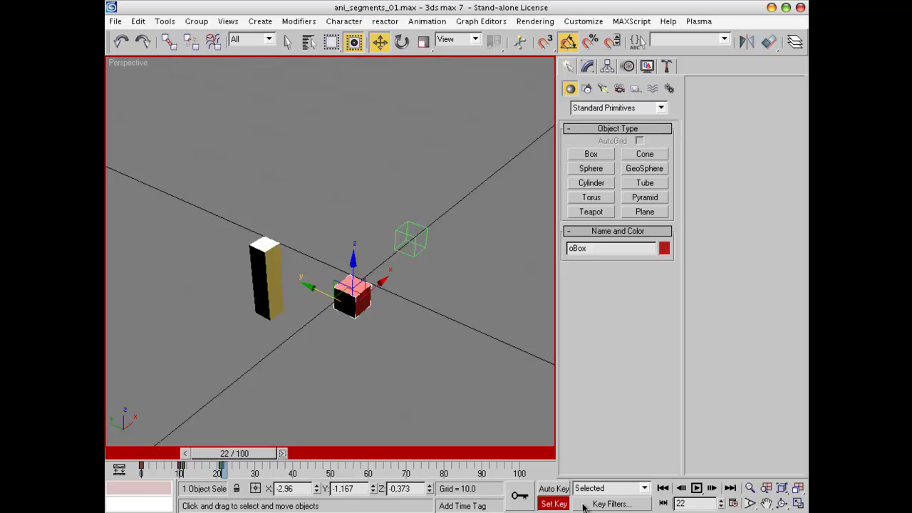
Switch Key Filters to Position only, then at frame 32 raise oBox to Z 2.719 and key it.
click(611, 504)
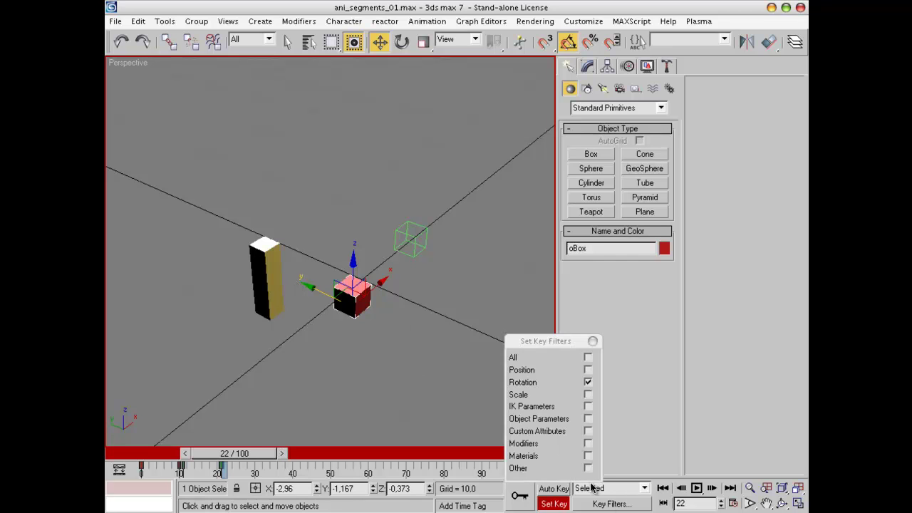
click(588, 383)
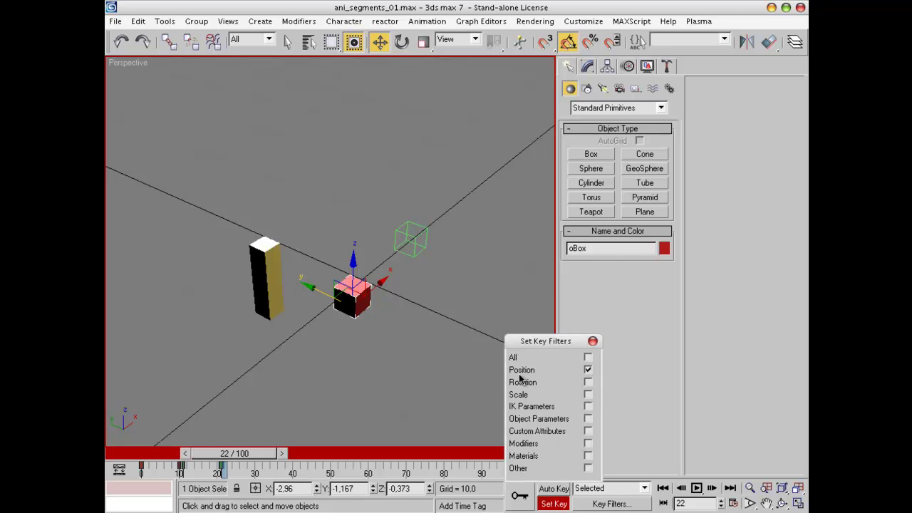
click(593, 341)
click(520, 495)
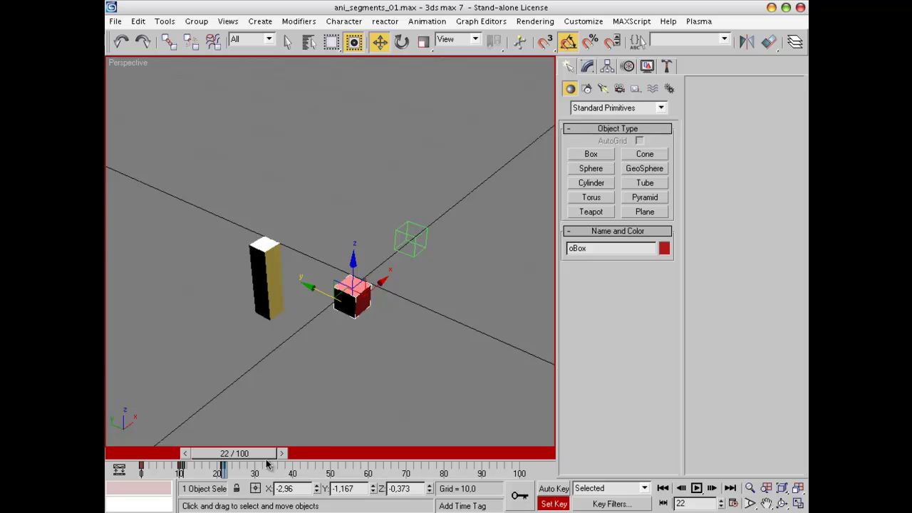
drag(241, 460, 275, 459)
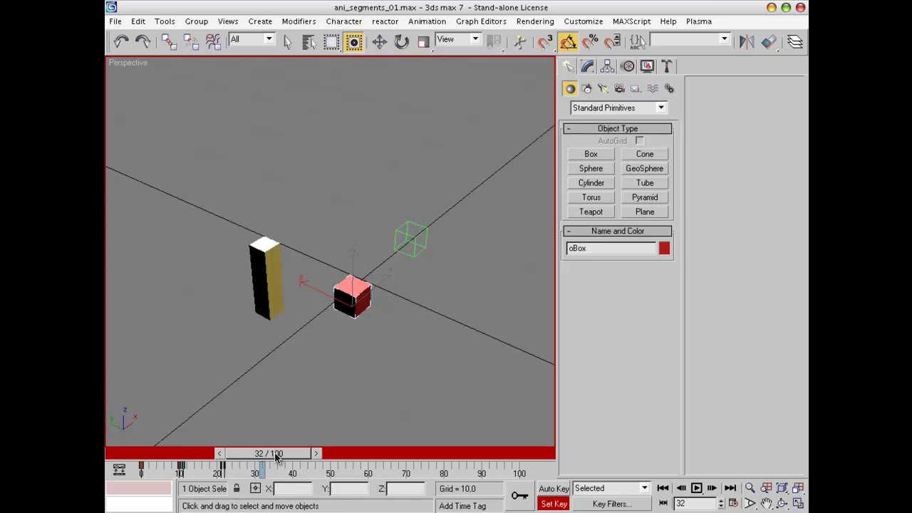
drag(349, 280, 351, 246)
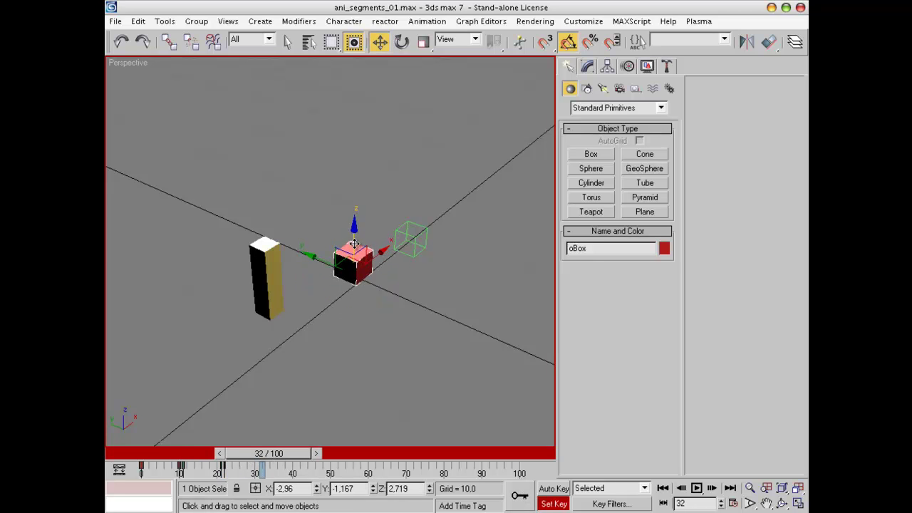
click(519, 495)
At frame 42, set oBox's Z to 0 in Move Type-In and turn off key-setting mode.
drag(251, 459, 286, 462)
key(w)
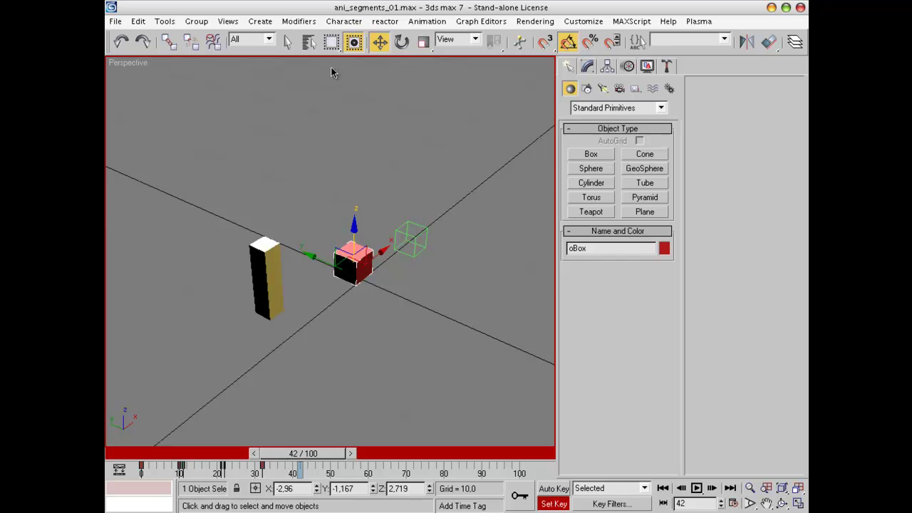
right_click(379, 48)
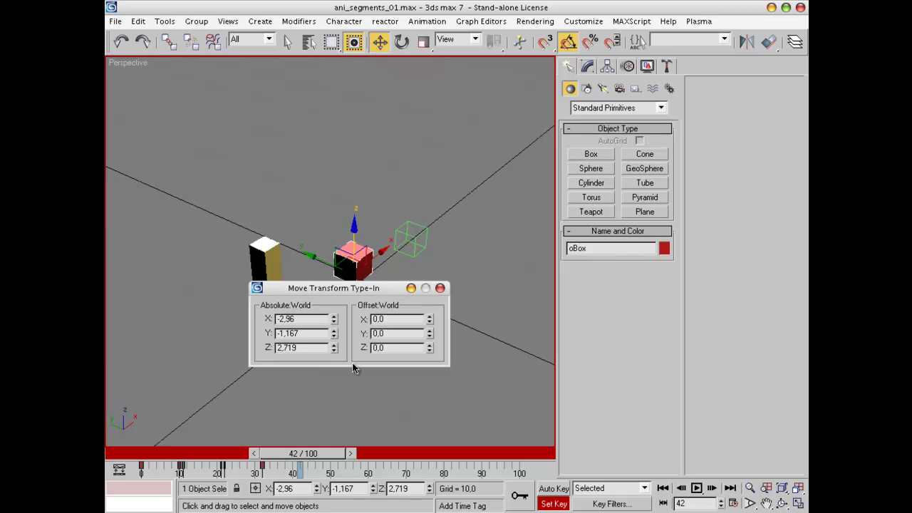
drag(305, 348, 219, 360)
text(0)
key(Return)
click(440, 288)
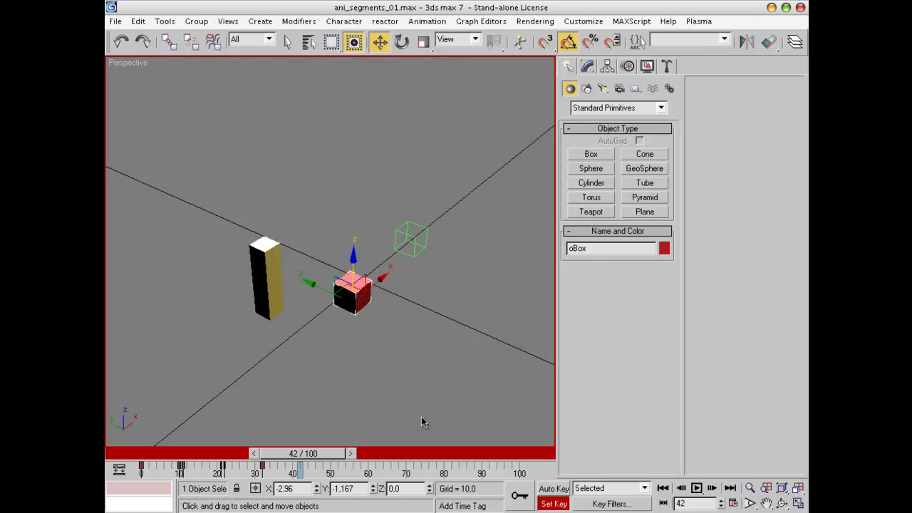
click(554, 504)
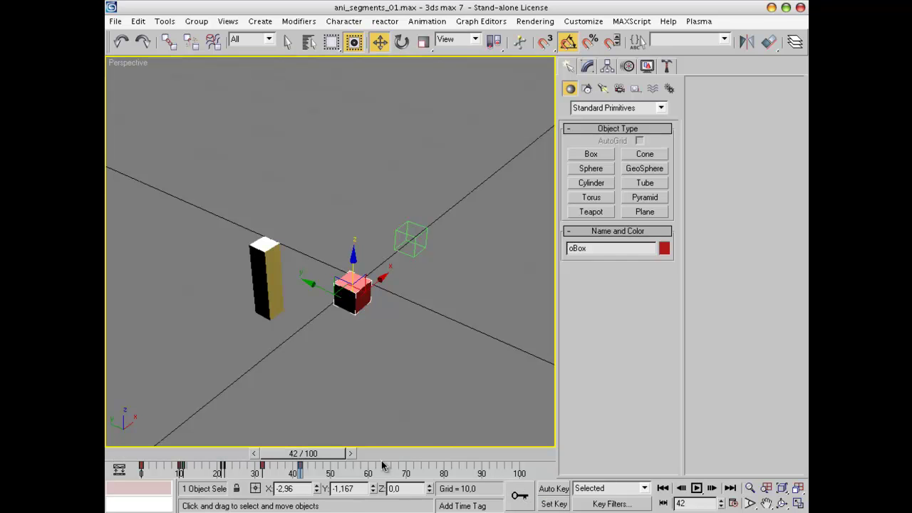
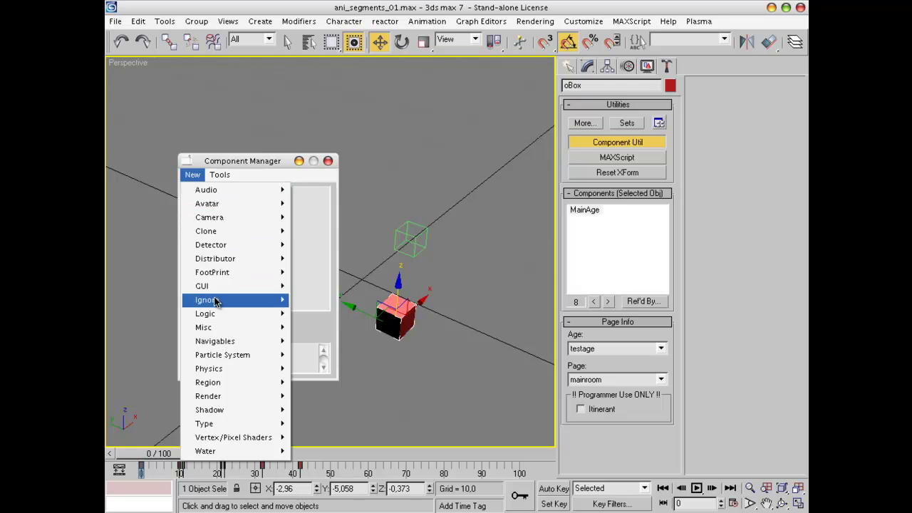
Add an Animation component and rename it animBoxMove.
mouse_move(218, 330)
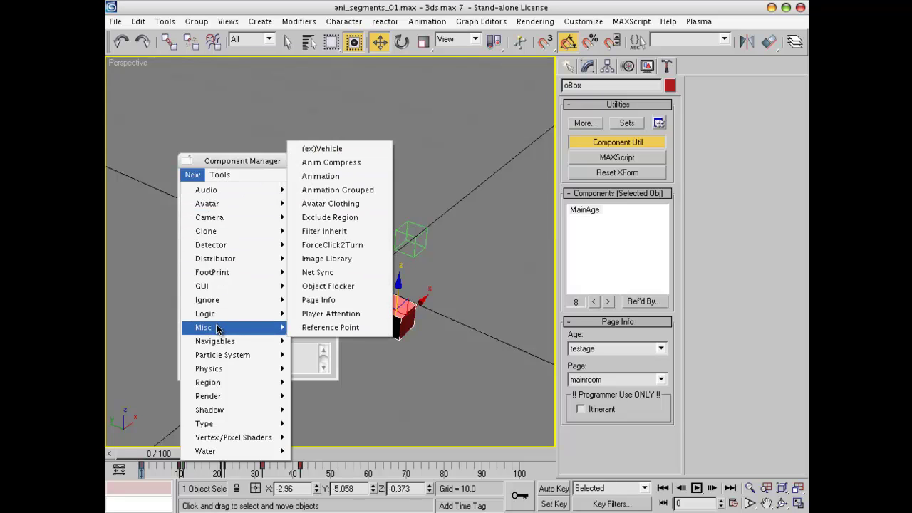
click(327, 180)
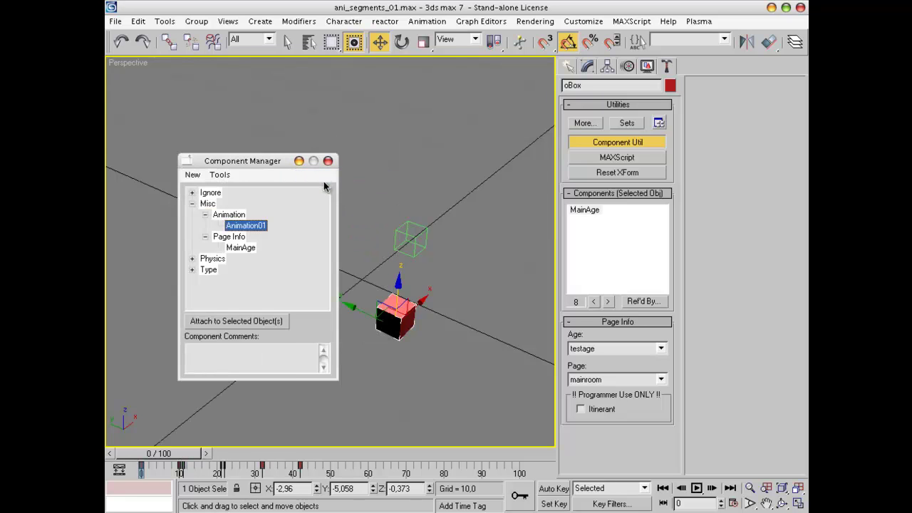
right_click(259, 231)
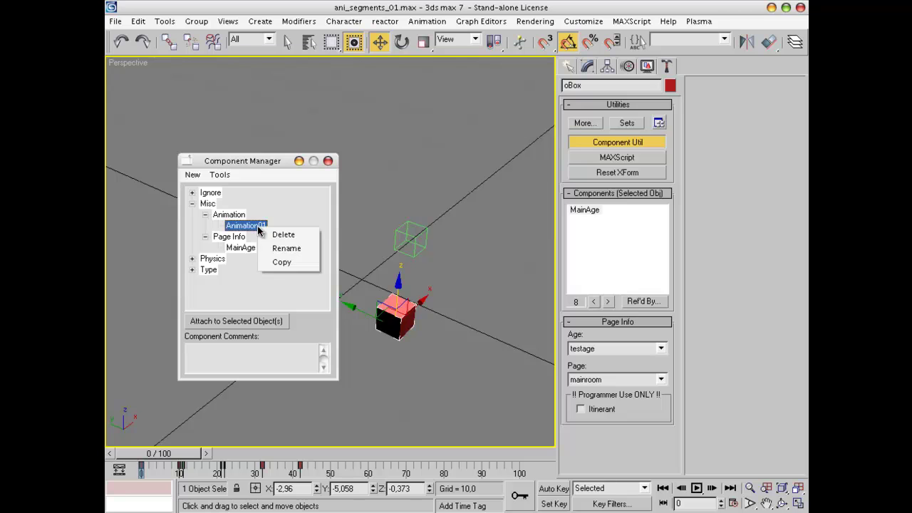
click(286, 248)
text(anim)
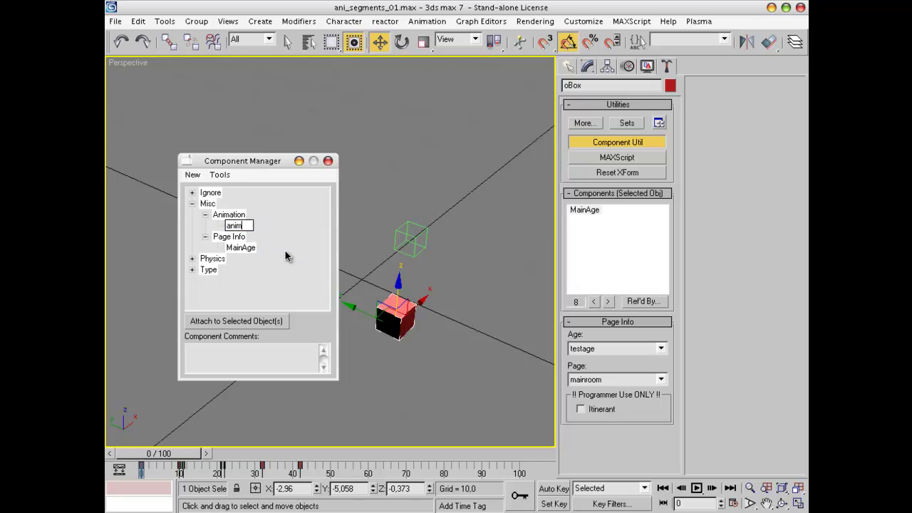
text(BoxMove)
key(Return)
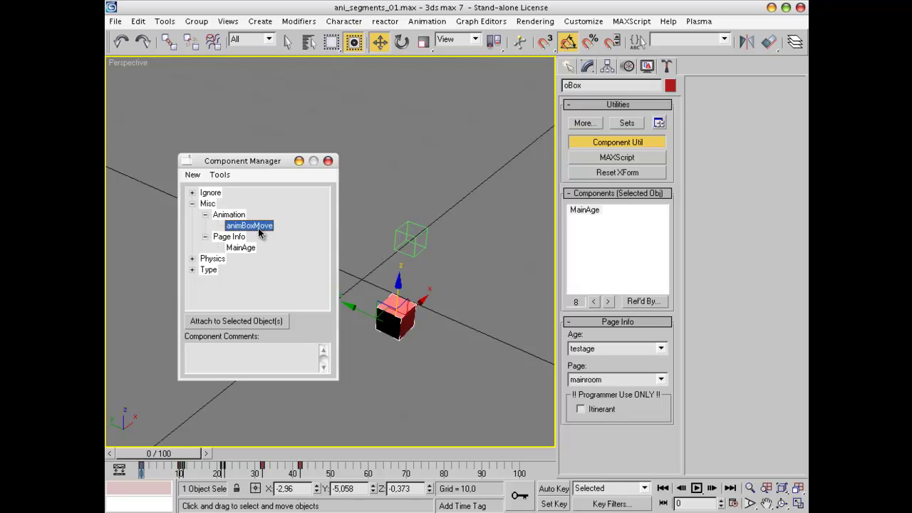
Add a second Animation component named animBoxRotate.
click(192, 174)
mouse_move(214, 327)
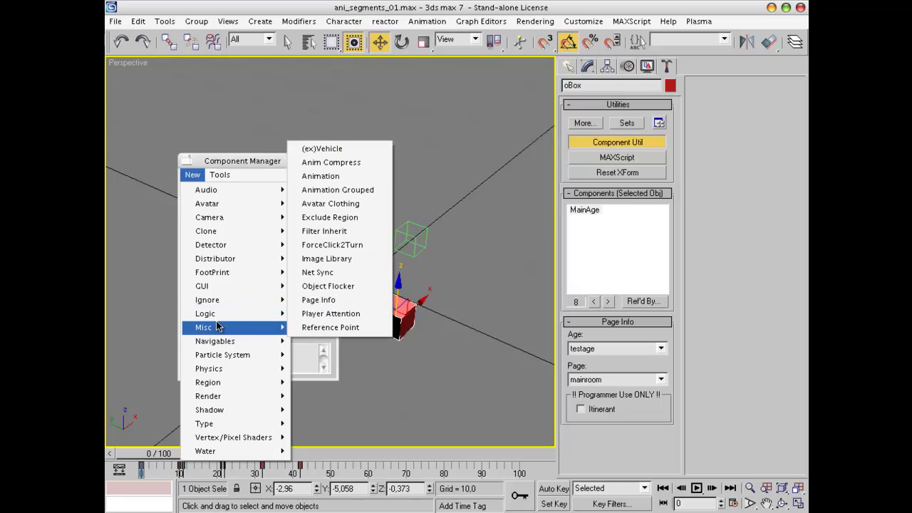
click(318, 177)
right_click(260, 226)
click(281, 248)
text(animB)
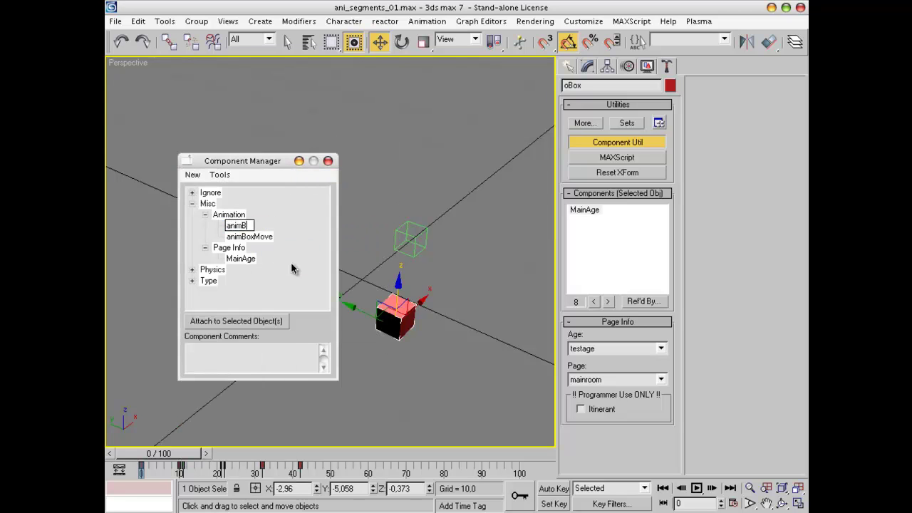
text(oxRotate)
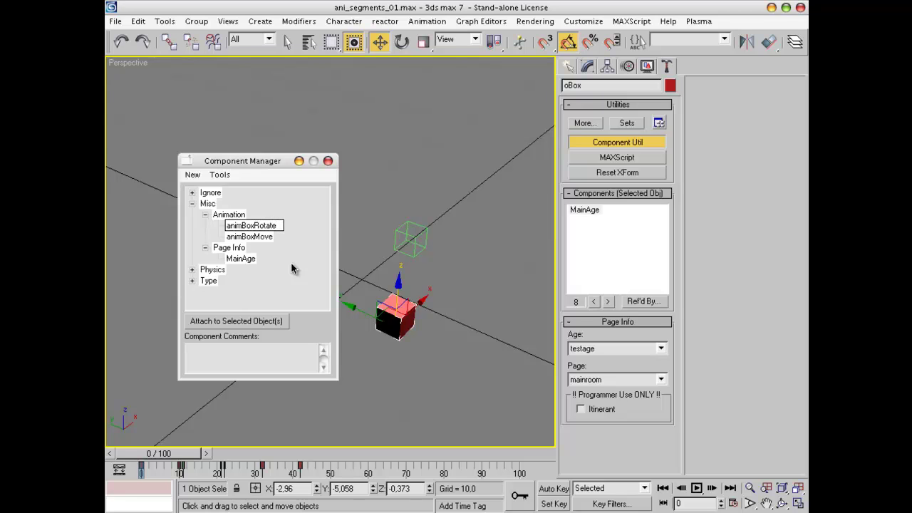
Add a third Animation component named animBoxUpDownLoop.
click(188, 176)
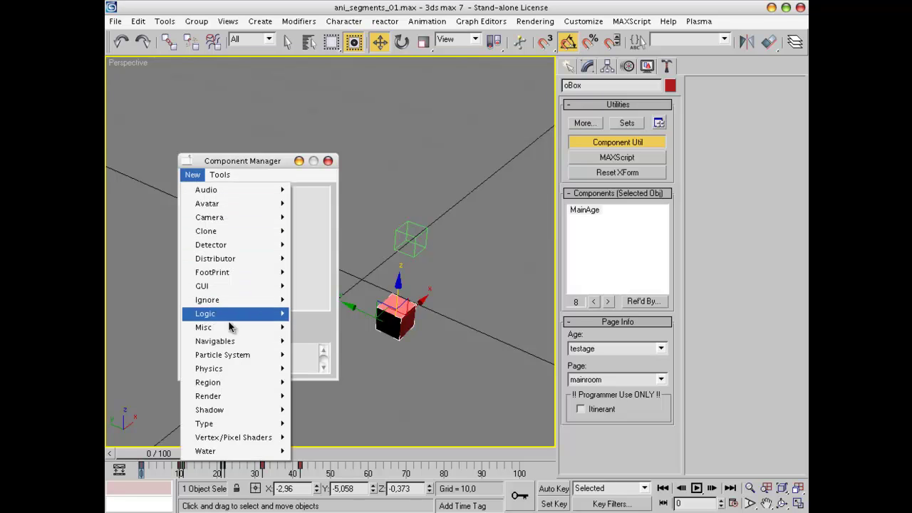
mouse_move(235, 328)
click(330, 176)
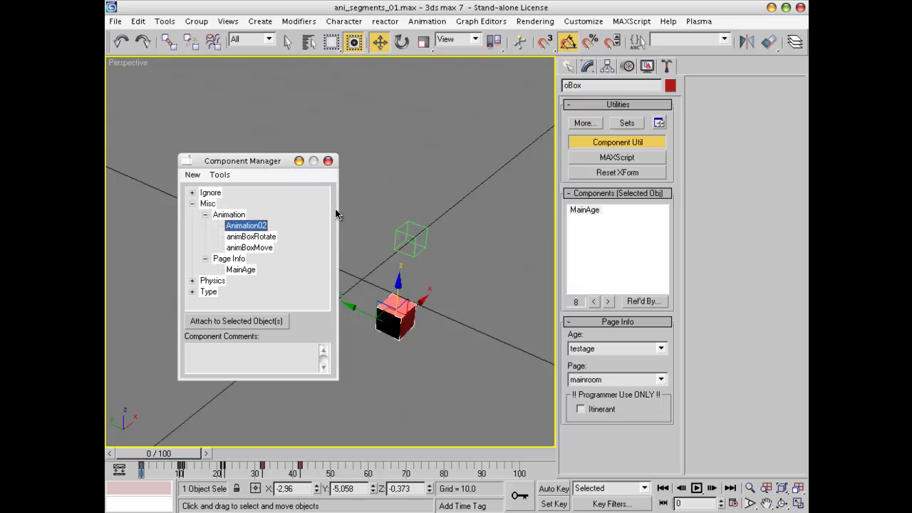
right_click(260, 227)
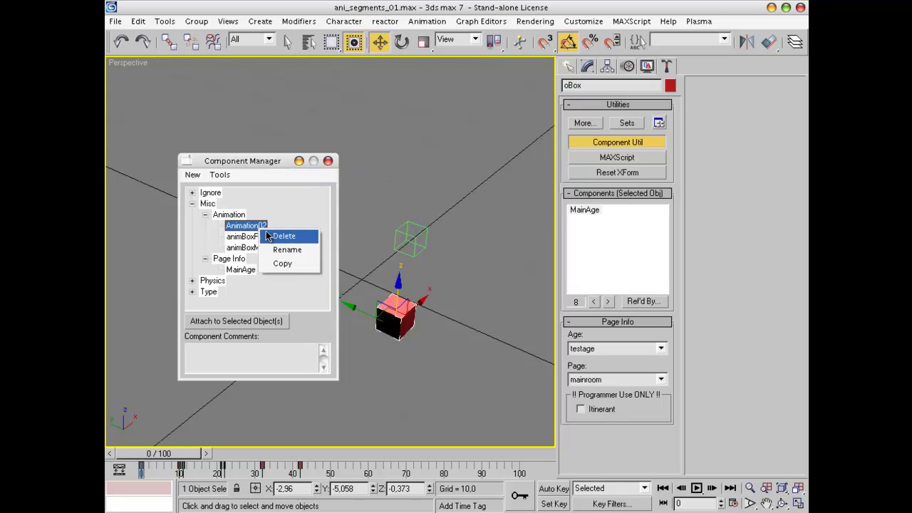
click(289, 250)
text(animBox)
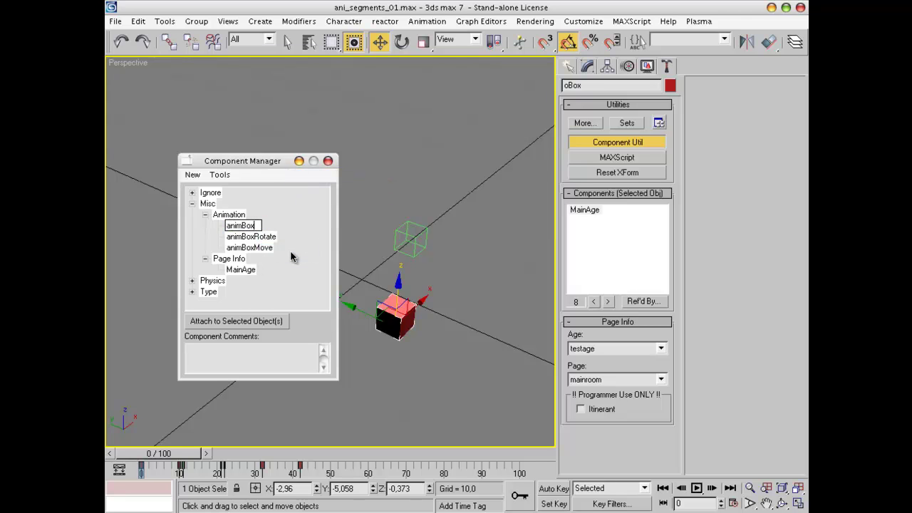
text(UpDownLoop)
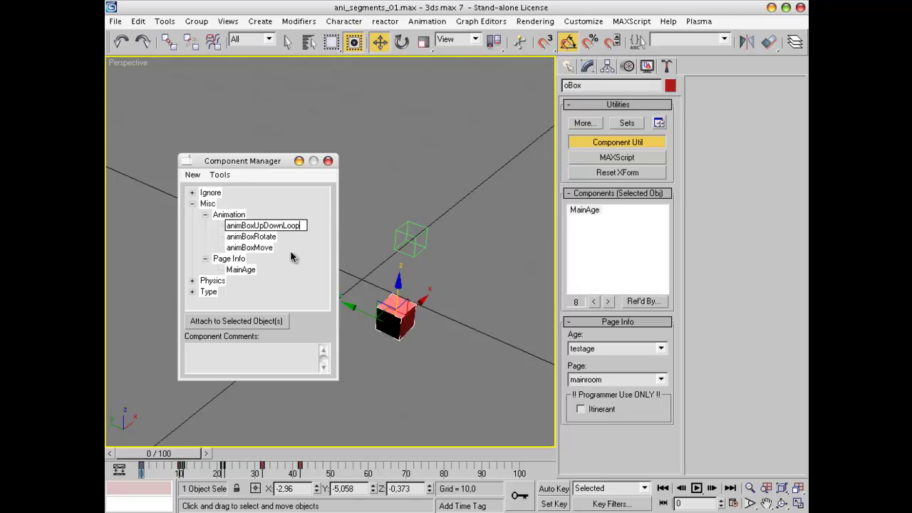
Attach animBoxMove, animBoxRotate and animBoxUpDownLoop to the box, then deselect it.
click(254, 248)
click(271, 325)
click(256, 236)
click(266, 323)
click(269, 226)
click(270, 321)
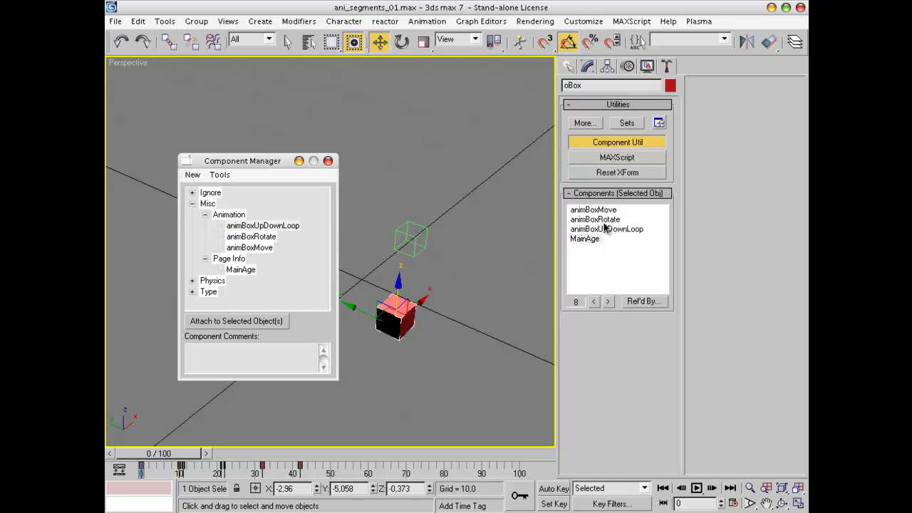
click(456, 282)
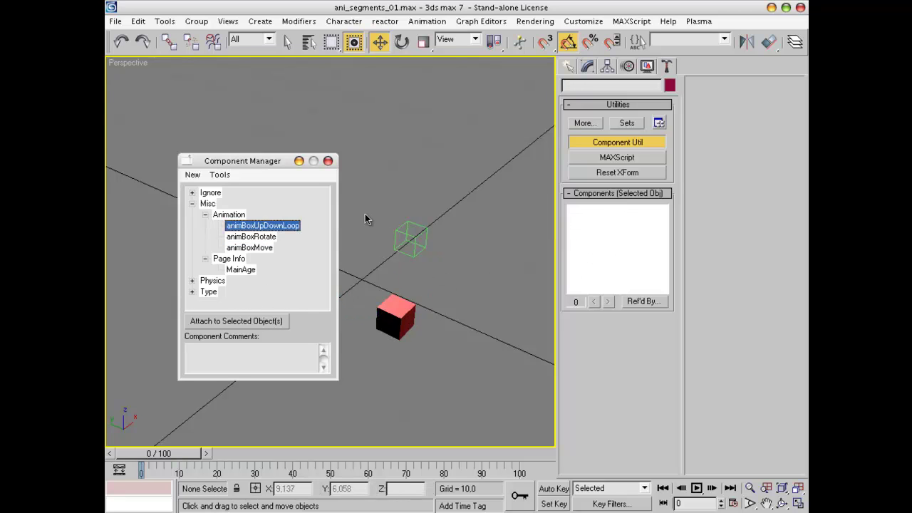
Close the Component Manager, select oBox and view its three animation components in Component Util.
click(328, 160)
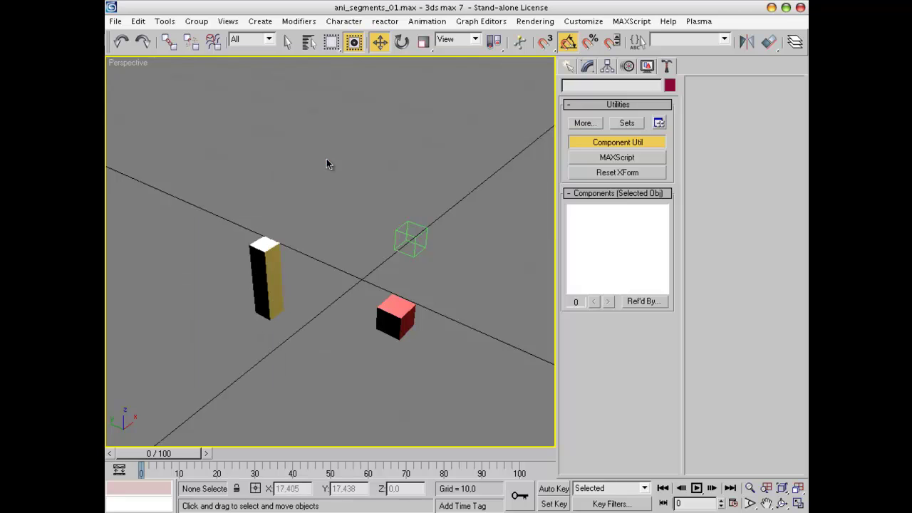
click(609, 142)
click(398, 317)
click(611, 142)
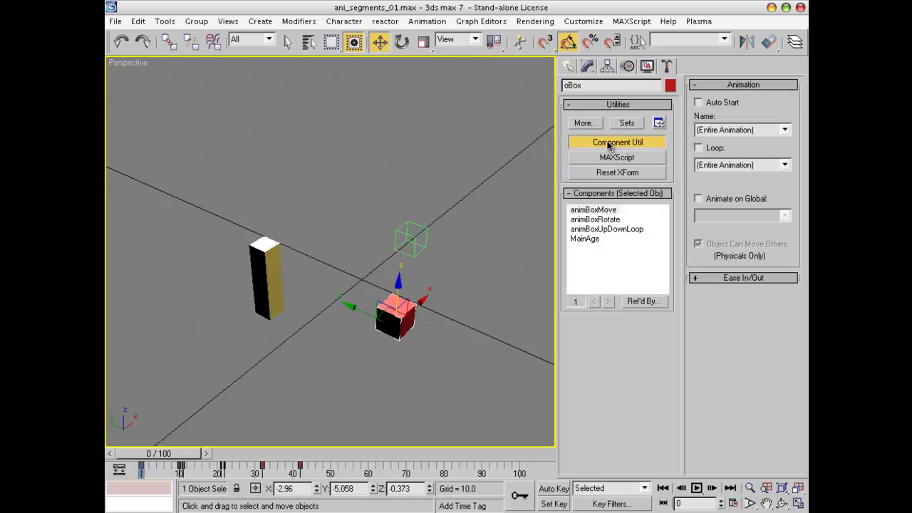
click(602, 211)
click(603, 219)
click(604, 229)
click(602, 211)
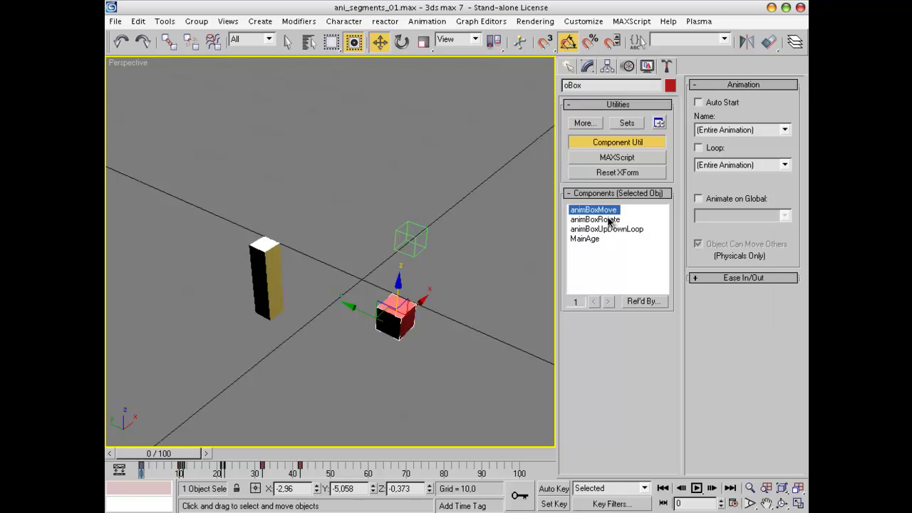
Check animBoxMove's Name and Loop lists, keeping both at (Entire Animation).
click(718, 133)
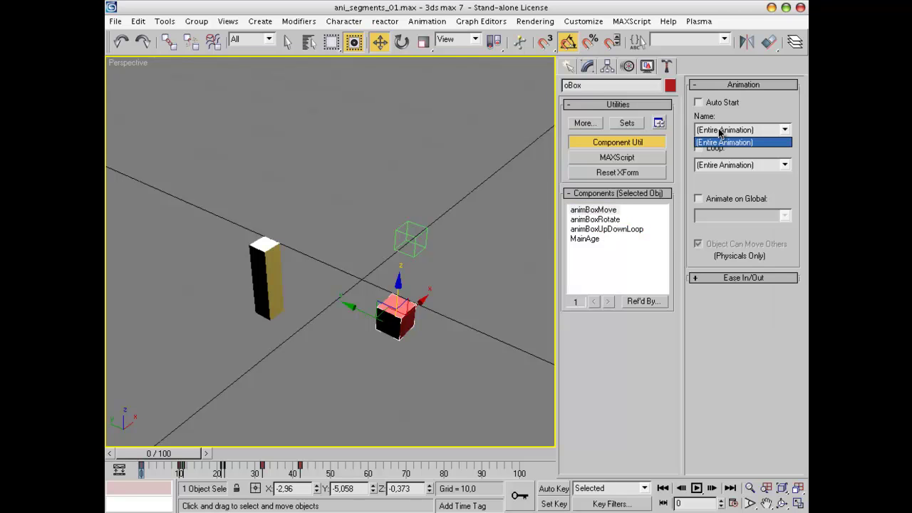
click(720, 135)
click(722, 165)
click(718, 173)
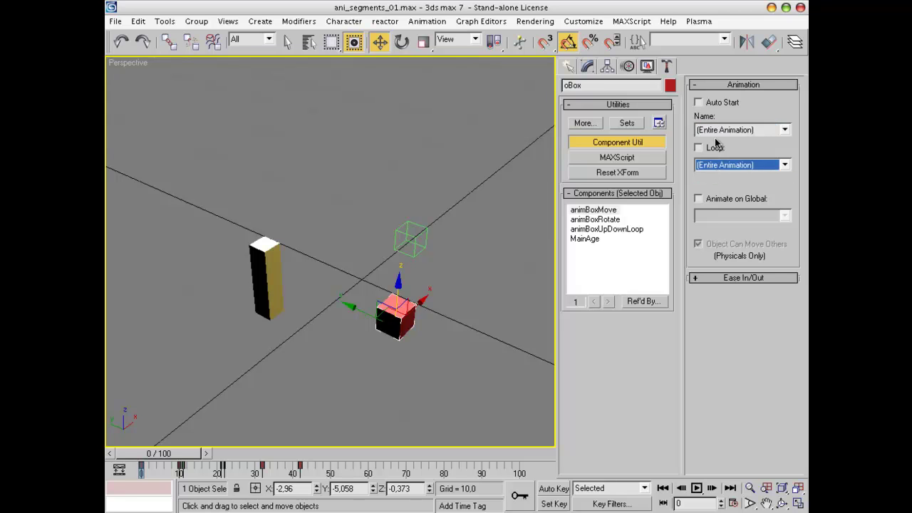
click(718, 134)
click(718, 139)
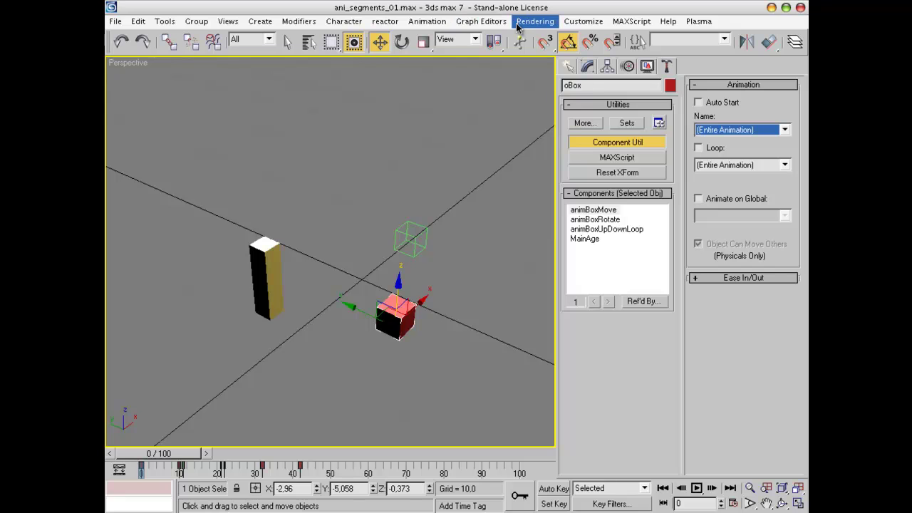
Open a resized Track View Dope Sheet with oBox's Transform tracks expanded.
click(488, 23)
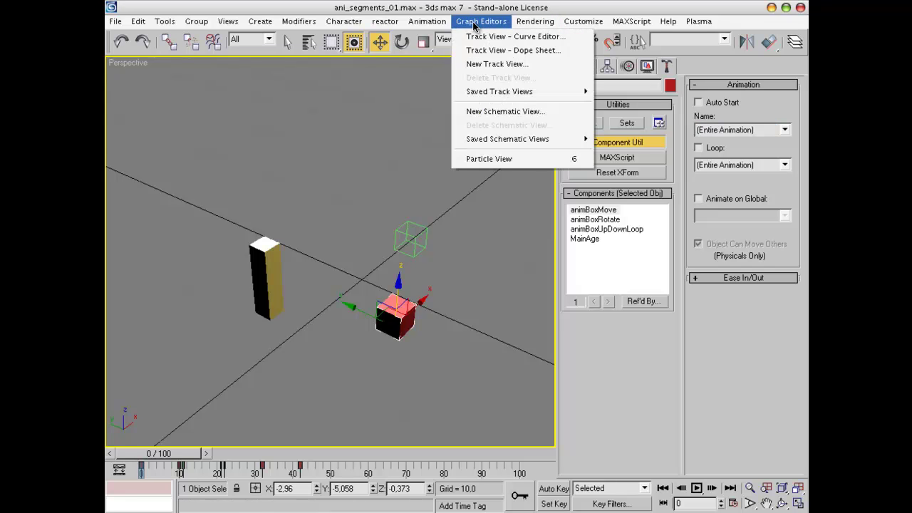
click(553, 52)
drag(334, 85, 446, 124)
drag(450, 287, 450, 366)
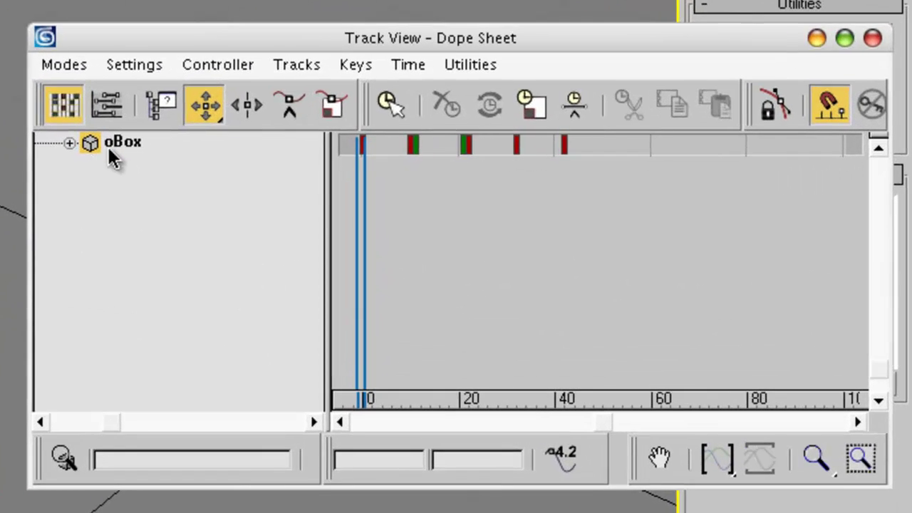
click(69, 143)
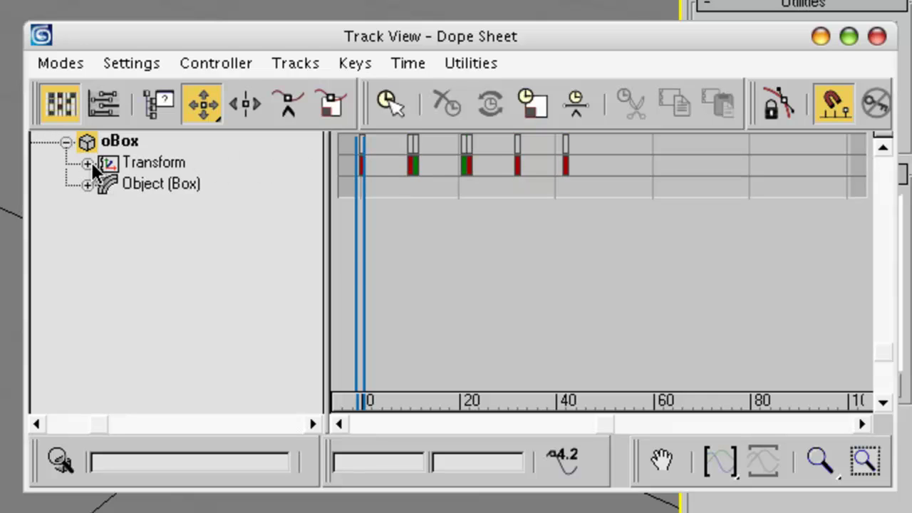
click(87, 164)
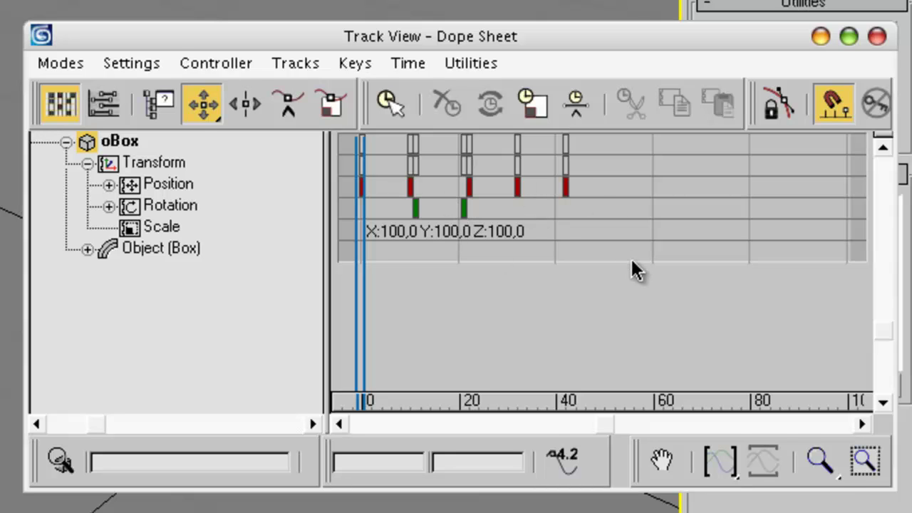
Zoom the time axis to frames 0–40 and select oBox's track keys.
click(820, 460)
drag(441, 187, 658, 235)
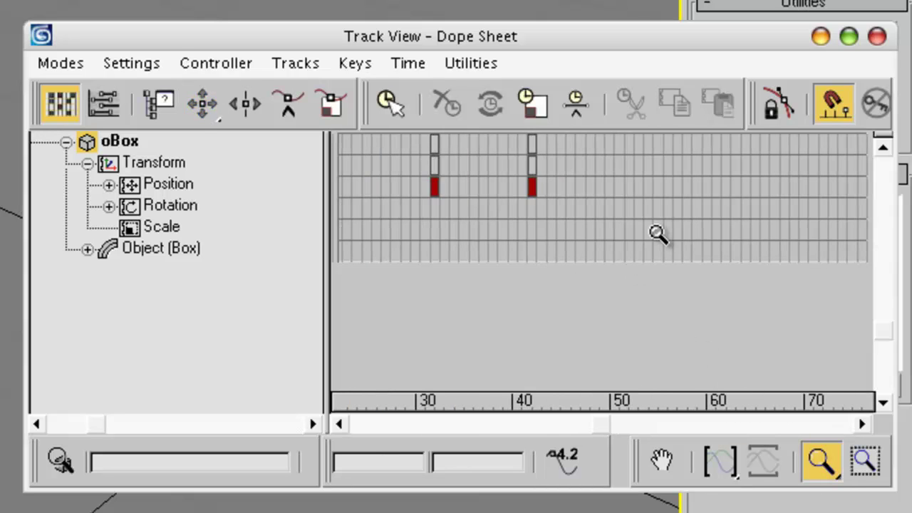
drag(617, 424, 481, 417)
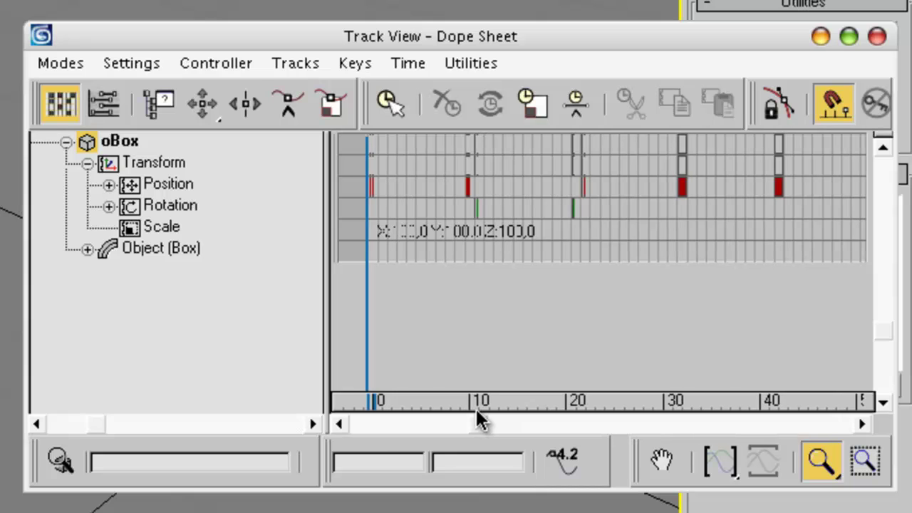
click(201, 107)
click(121, 146)
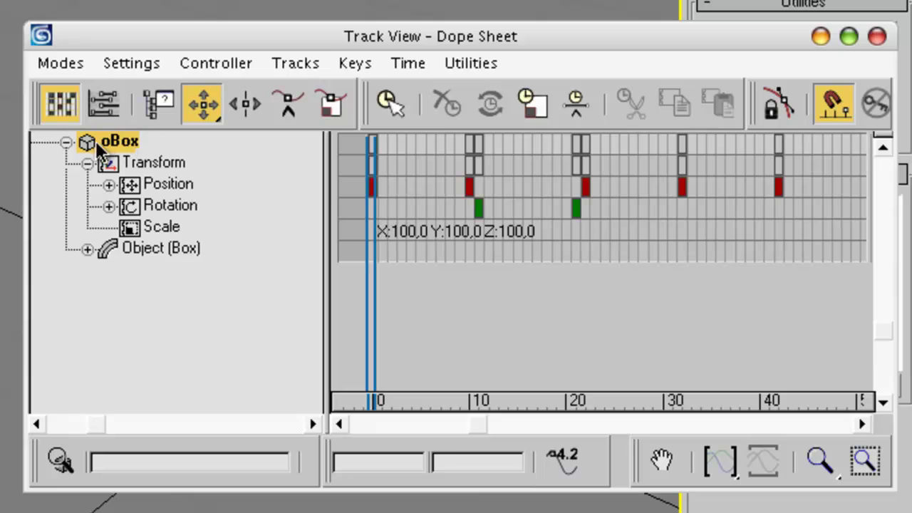
Add a Notes track to oBox and select it.
click(296, 70)
mouse_move(306, 100)
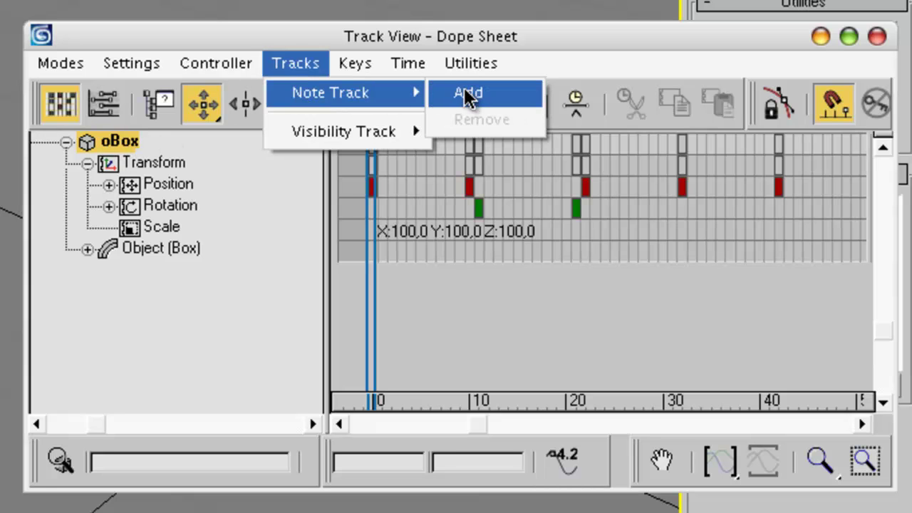
click(476, 112)
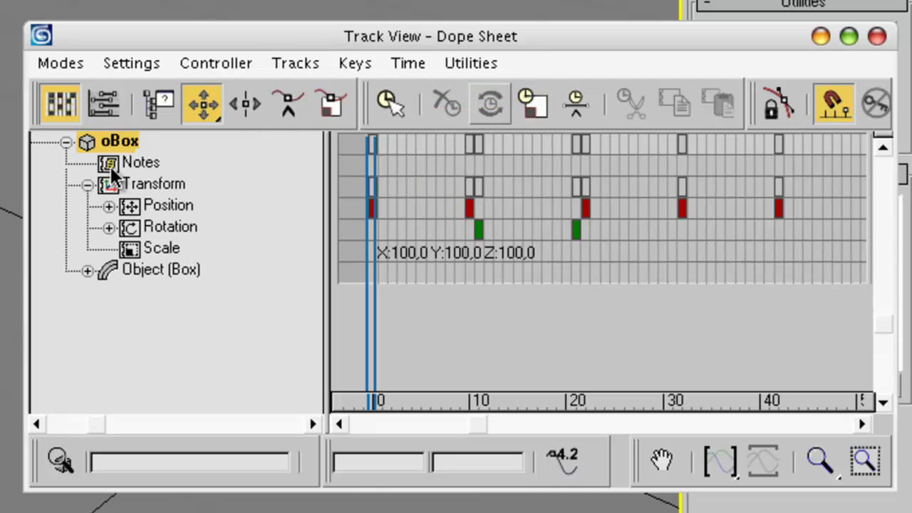
click(130, 163)
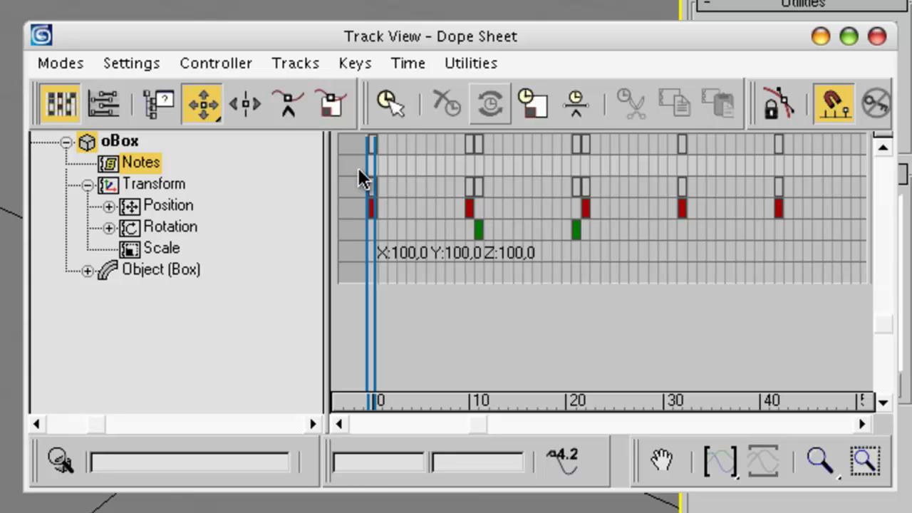
Add note keys at frames 0, 10, 11, 21, 22 and 42.
click(288, 108)
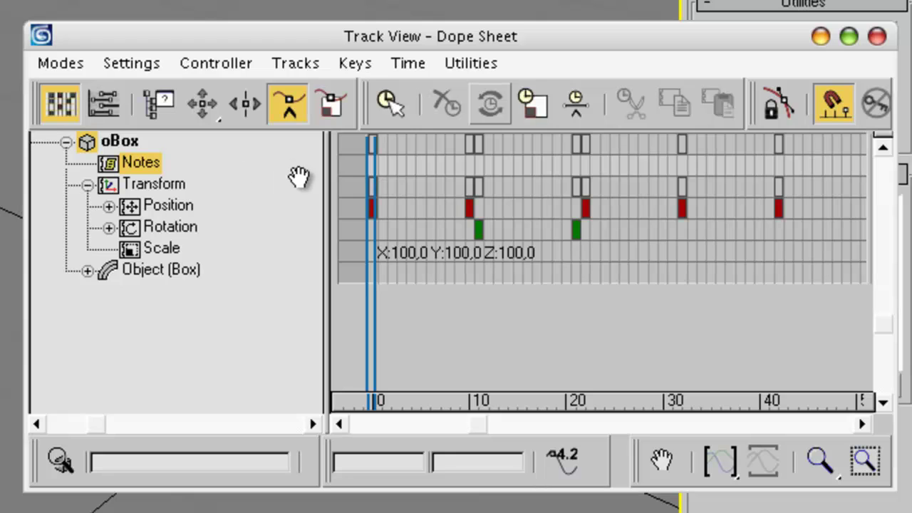
click(372, 167)
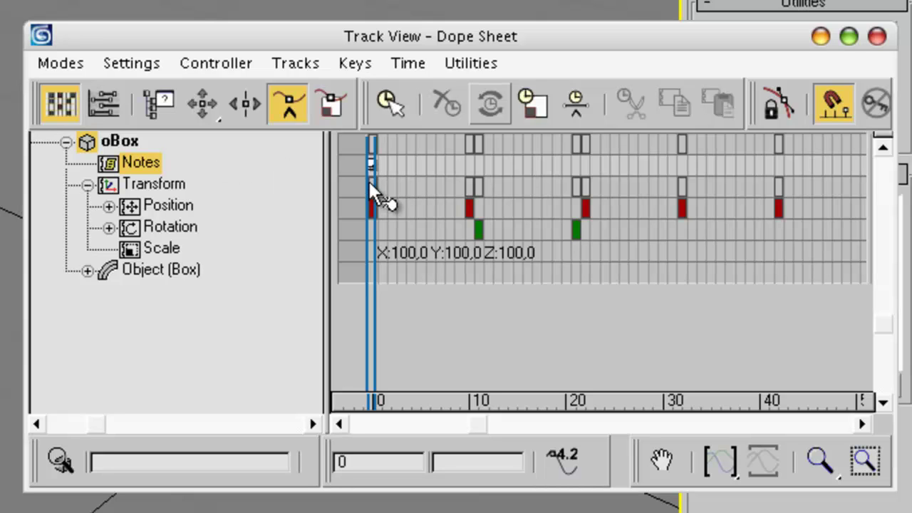
click(470, 164)
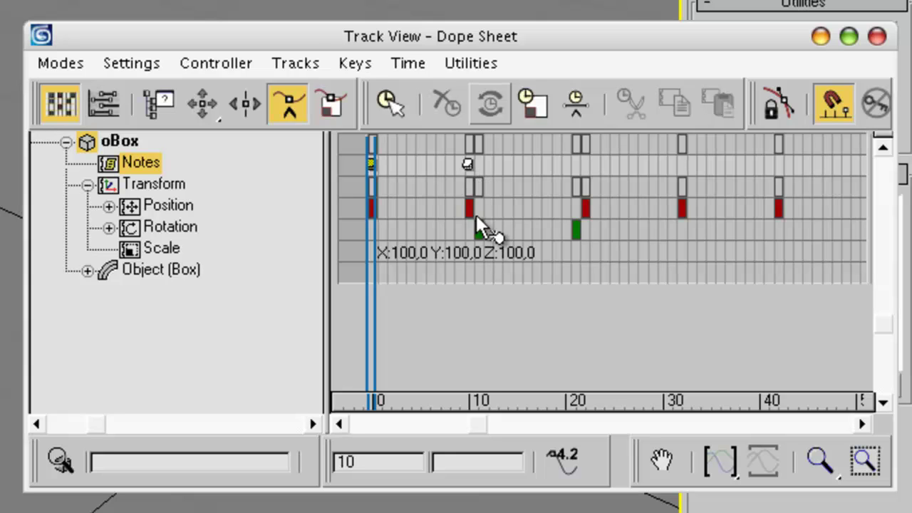
click(479, 164)
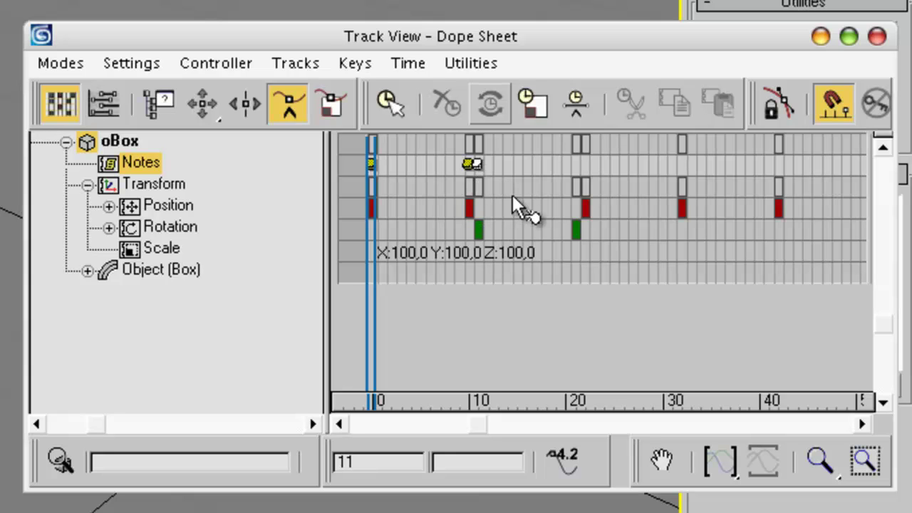
click(575, 164)
click(584, 163)
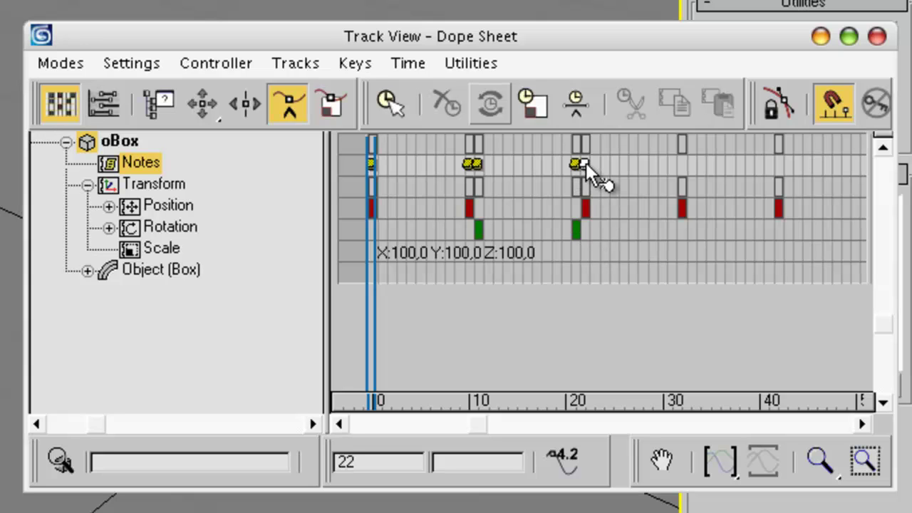
click(780, 164)
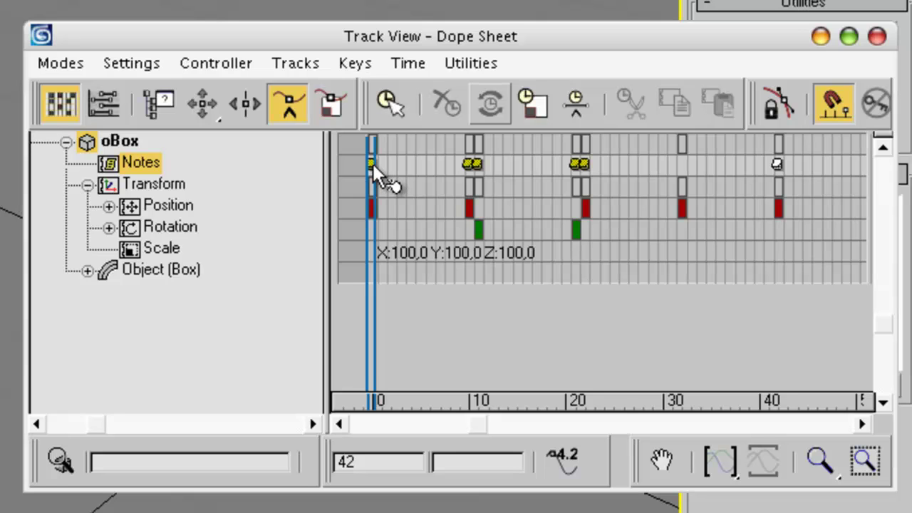
Label the frame 0 and 10 note keys BoxMove@start and BoxMove@end.
double_click(371, 163)
drag(338, 160, 521, 205)
click(365, 293)
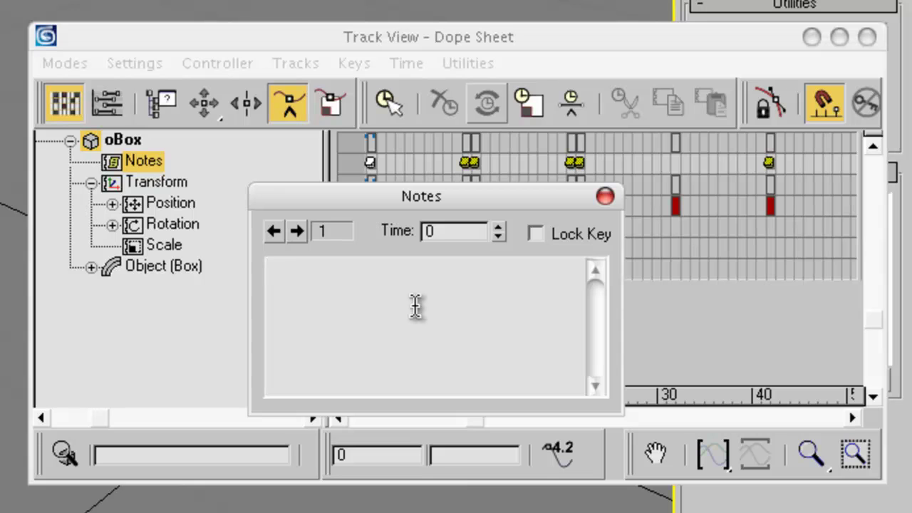
text(BoxMove)
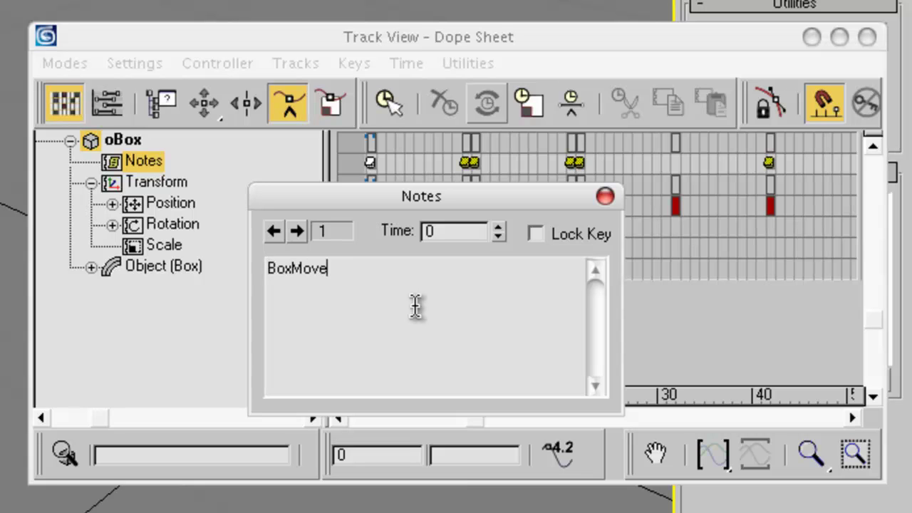
text(@start)
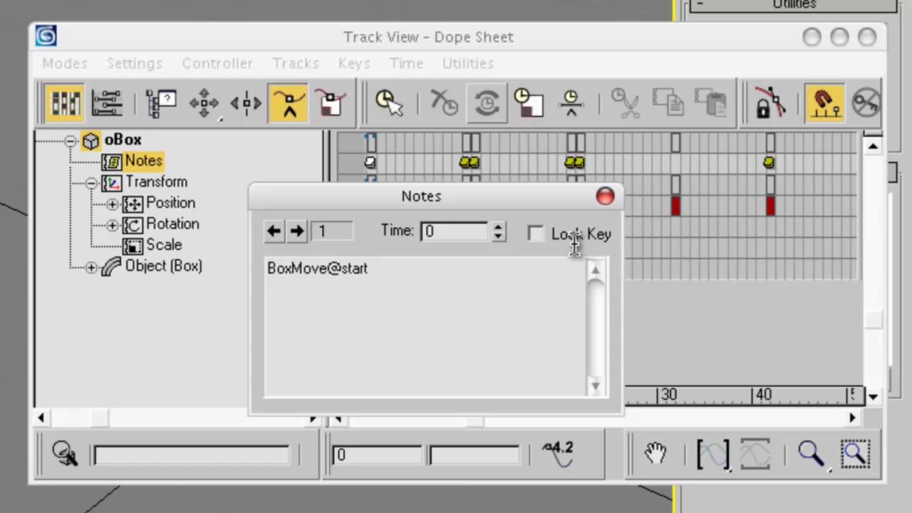
click(605, 197)
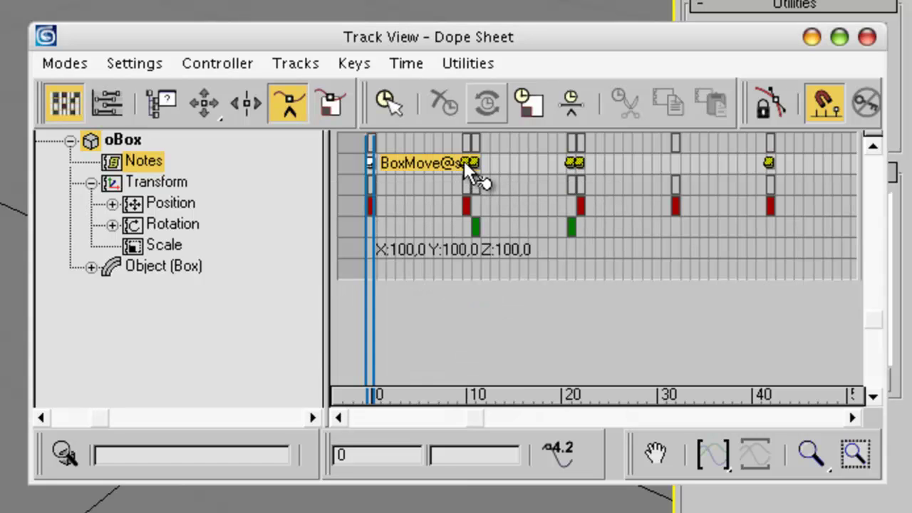
double_click(463, 163)
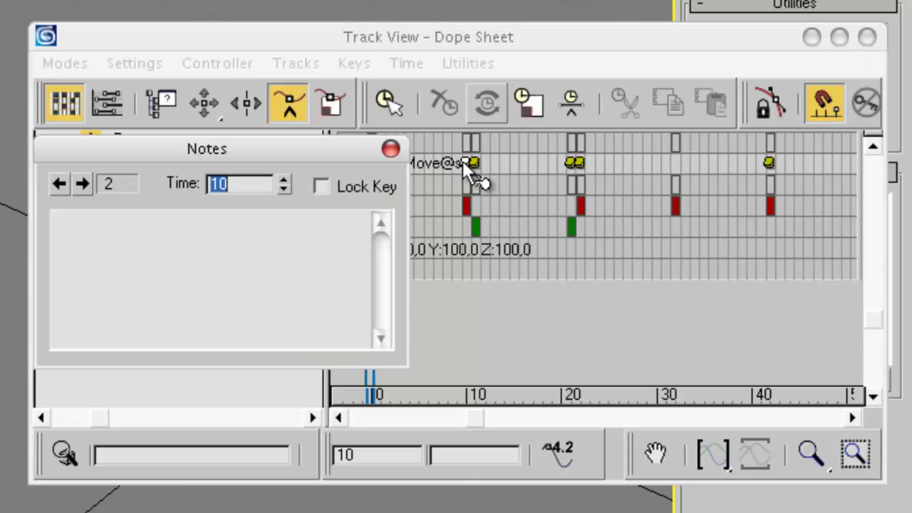
drag(284, 168, 498, 232)
click(452, 332)
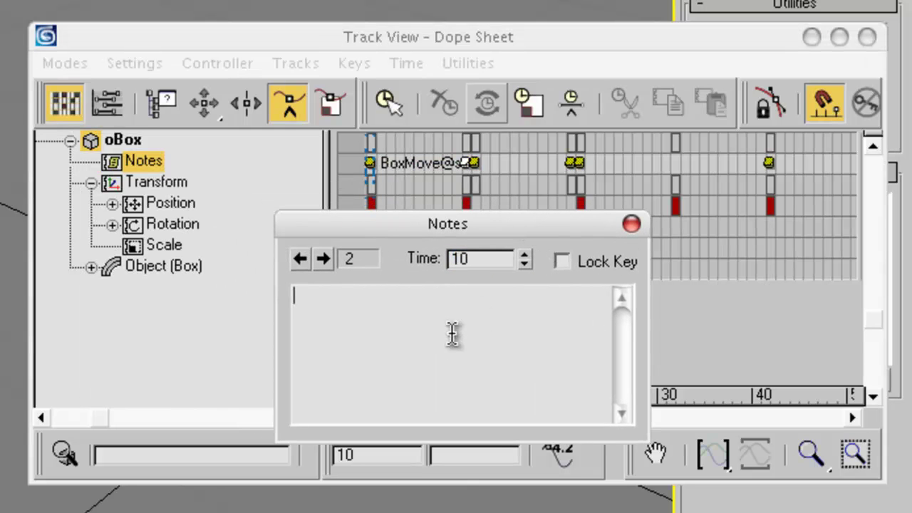
text(BoxMove@ne)
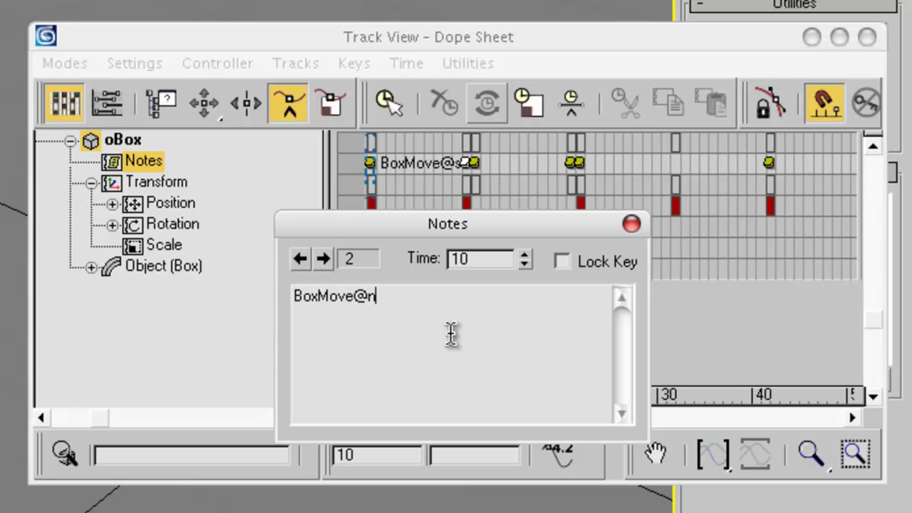
key(BackSpace)
key(BackSpace)
text(end)
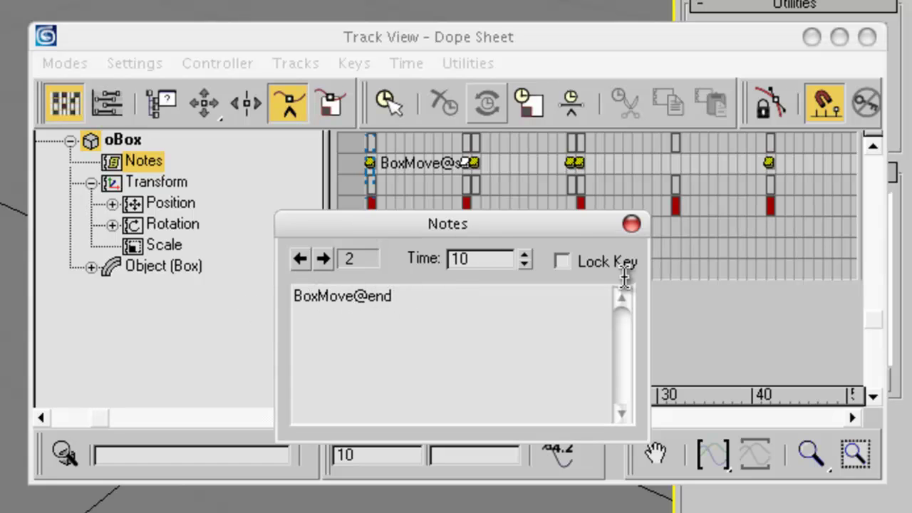
click(632, 225)
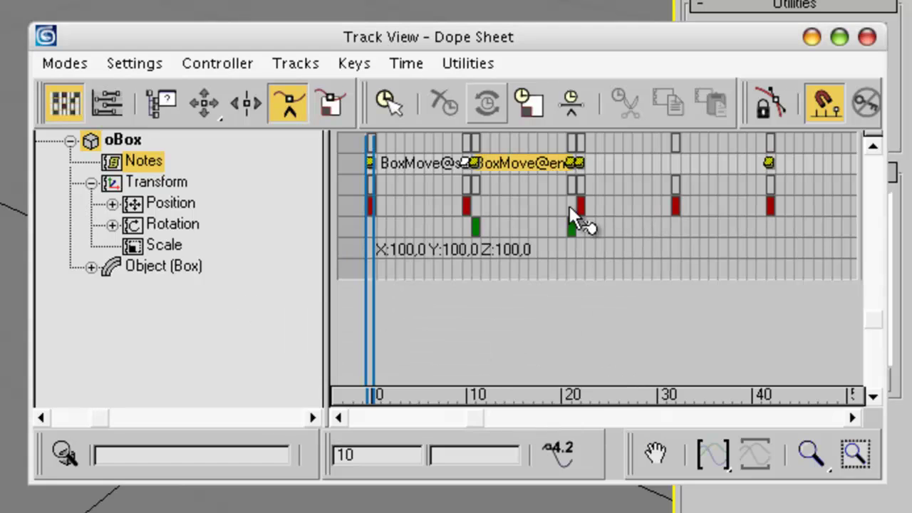
Label the frame 11 and 21 note keys BoxRotate@start and BoxRotate@end.
double_click(476, 164)
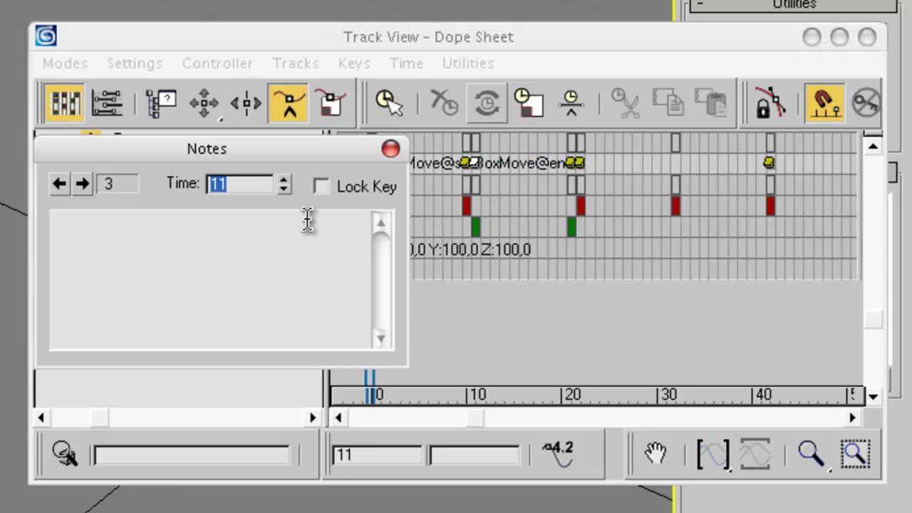
text(BoxRotate@start)
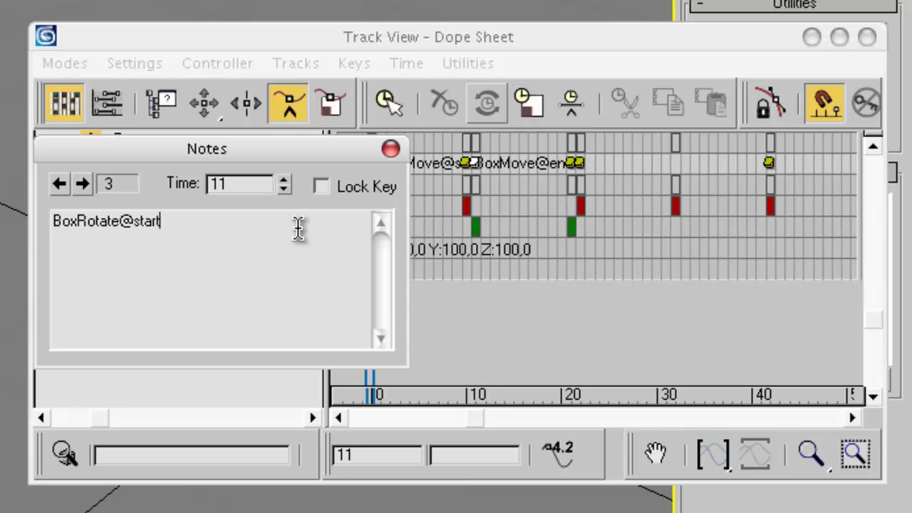
click(390, 149)
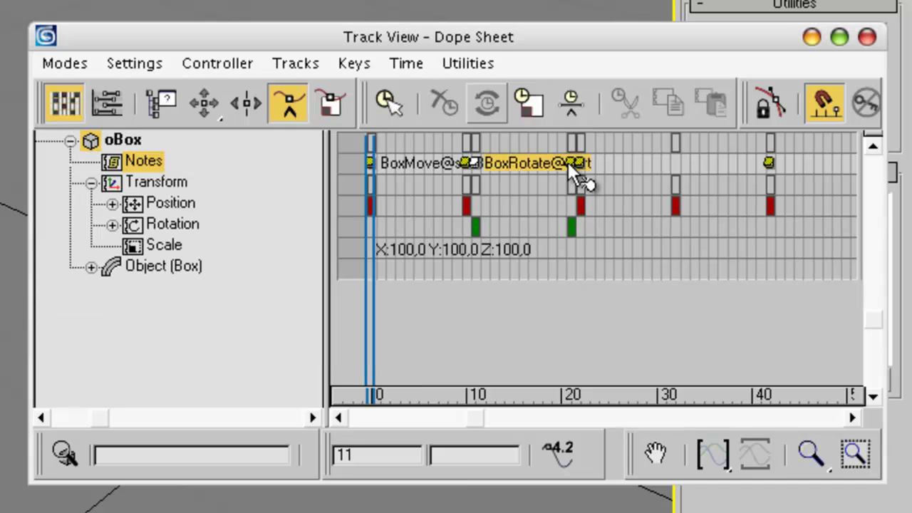
right_click(570, 164)
click(132, 285)
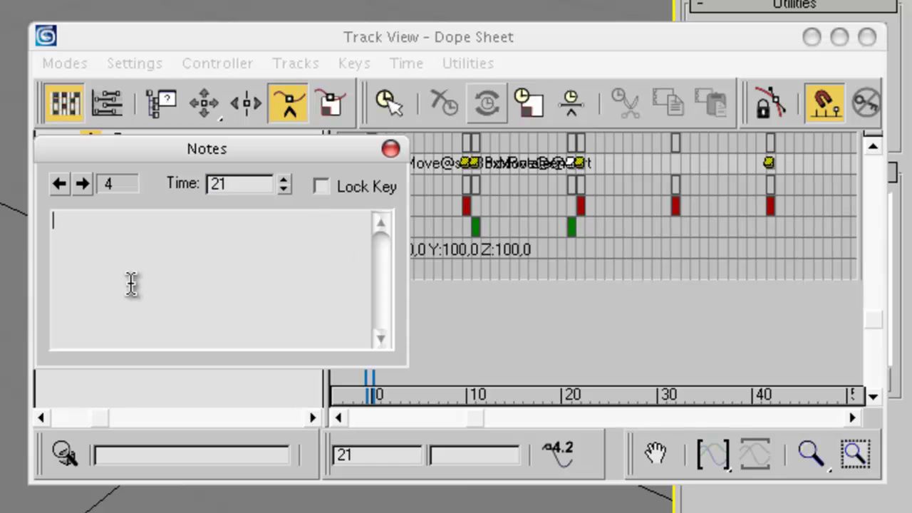
text(Box)
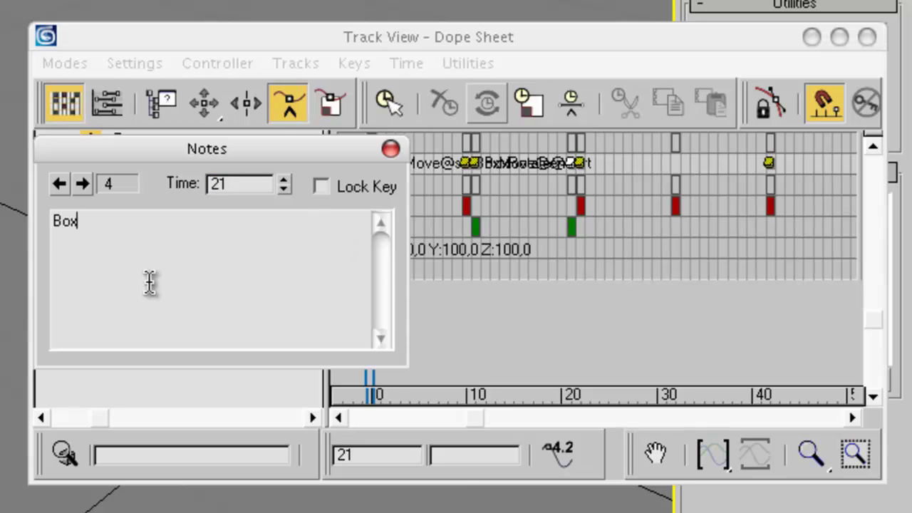
text(Rotate@end)
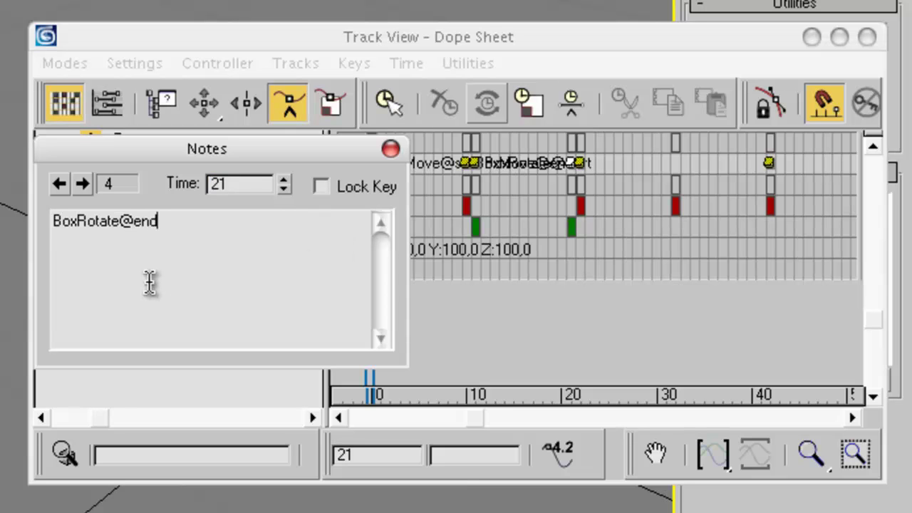
click(390, 149)
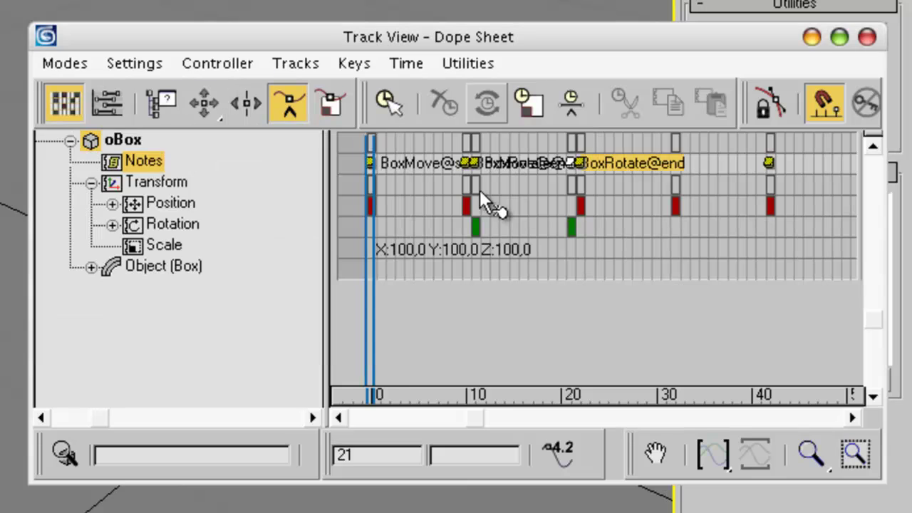
Label the frame 22 and 42 keys BoxUpDown@start and BoxUpDown@end, then close Track View.
click(578, 171)
click(251, 239)
text(BoxUpDown)
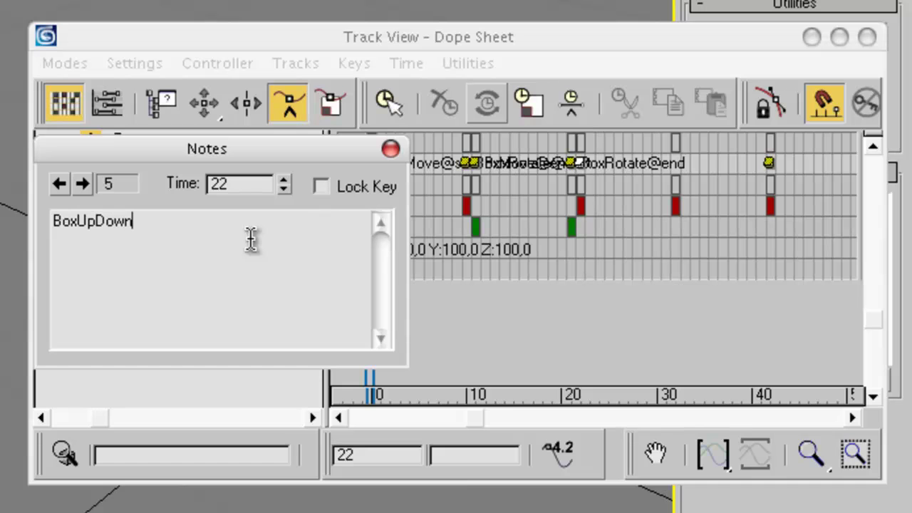
text(@start)
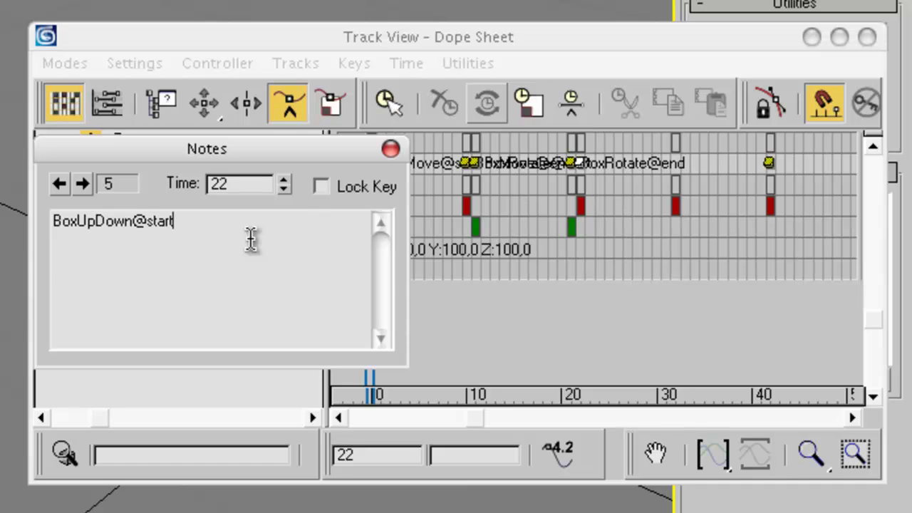
click(390, 148)
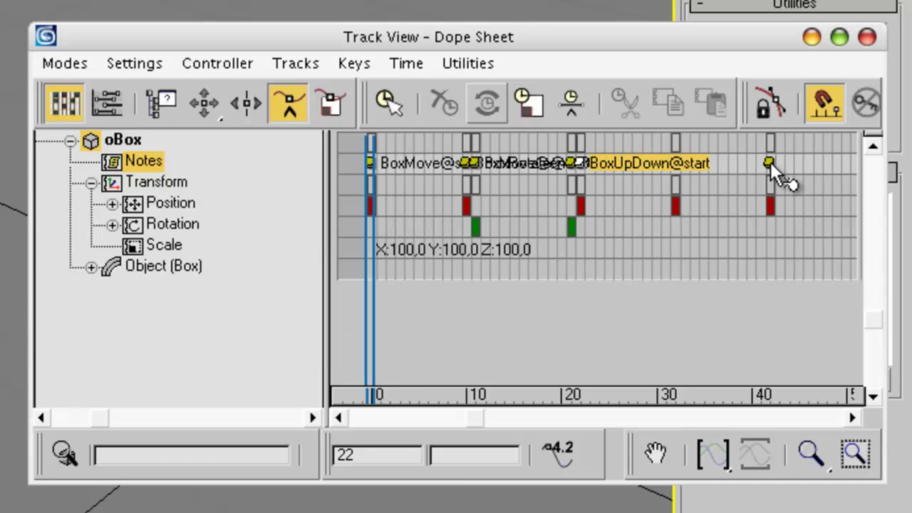
right_click(770, 162)
click(120, 261)
text(BoxUpDown@end)
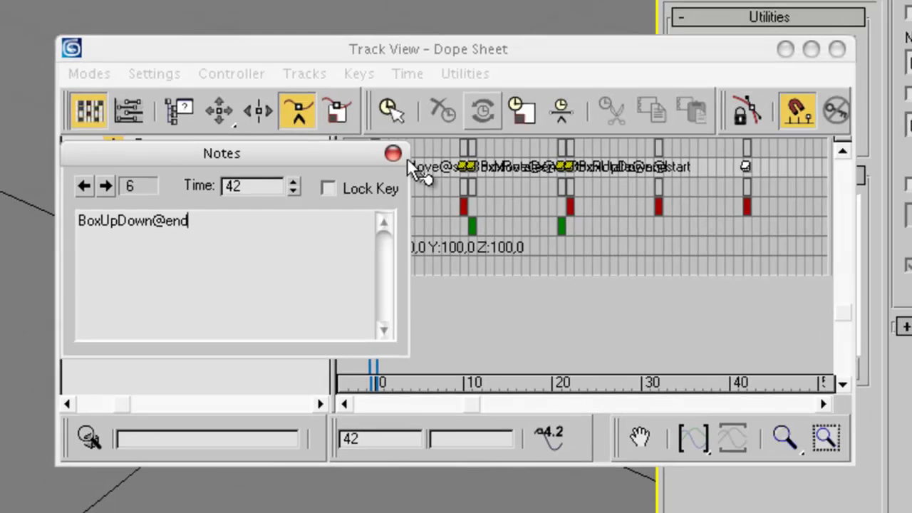
click(391, 149)
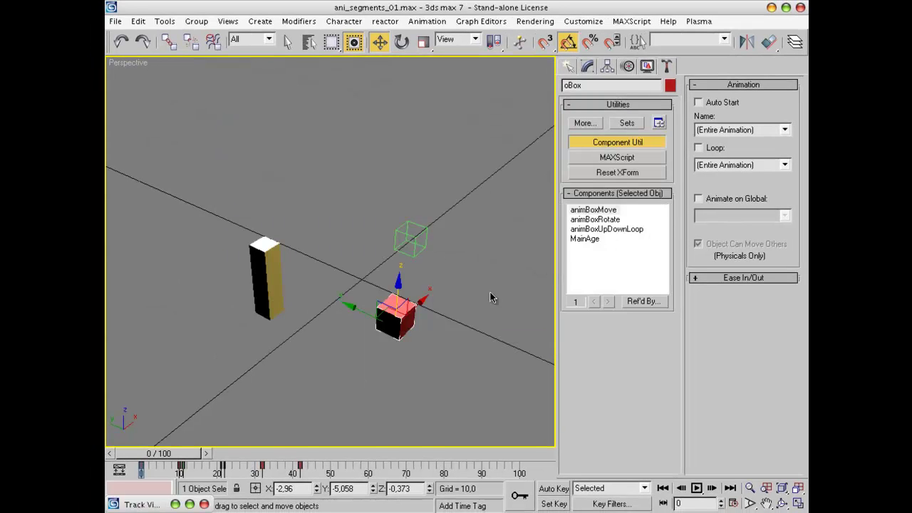
Reselect oBox and assign BoxMove to animBoxMove and BoxRotate to animBoxRotate.
click(421, 303)
click(390, 313)
click(583, 211)
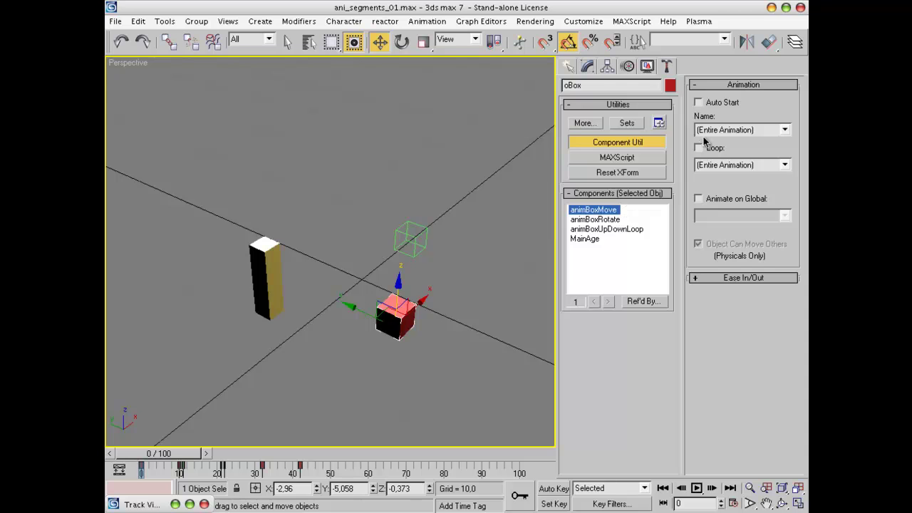
click(784, 130)
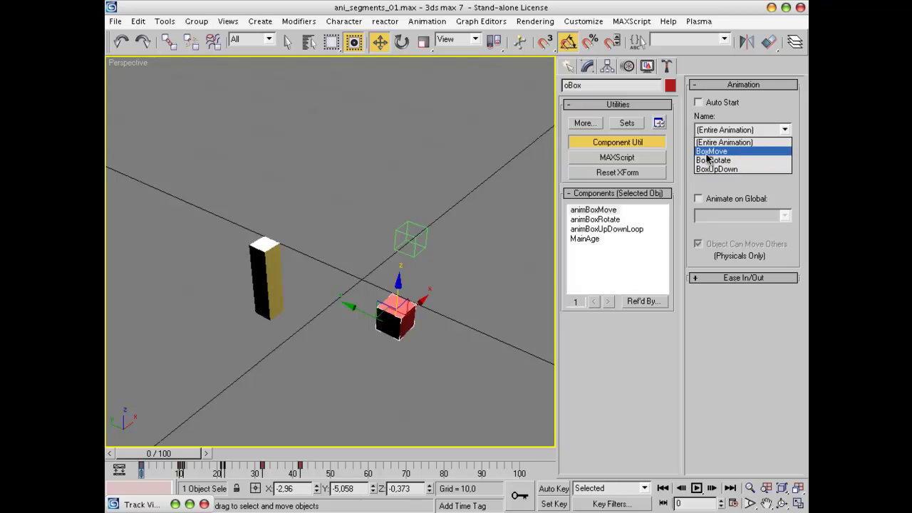
click(721, 152)
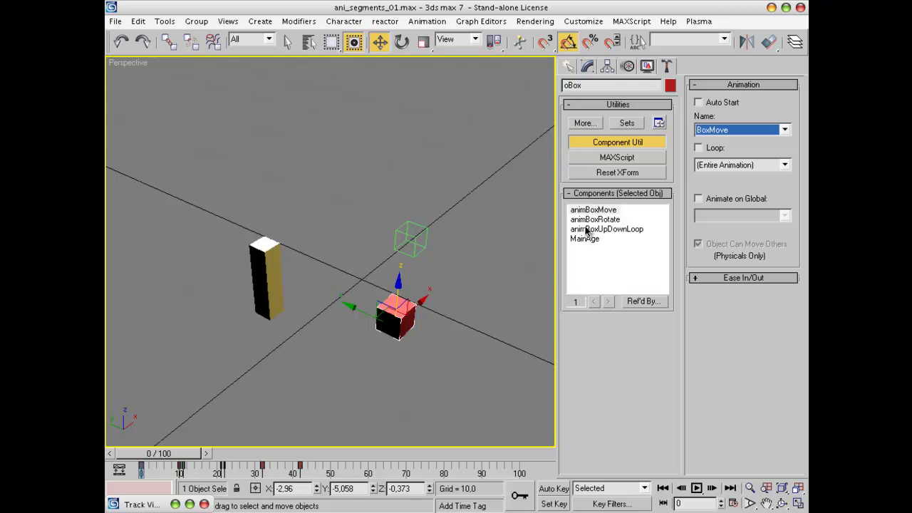
click(591, 221)
click(726, 130)
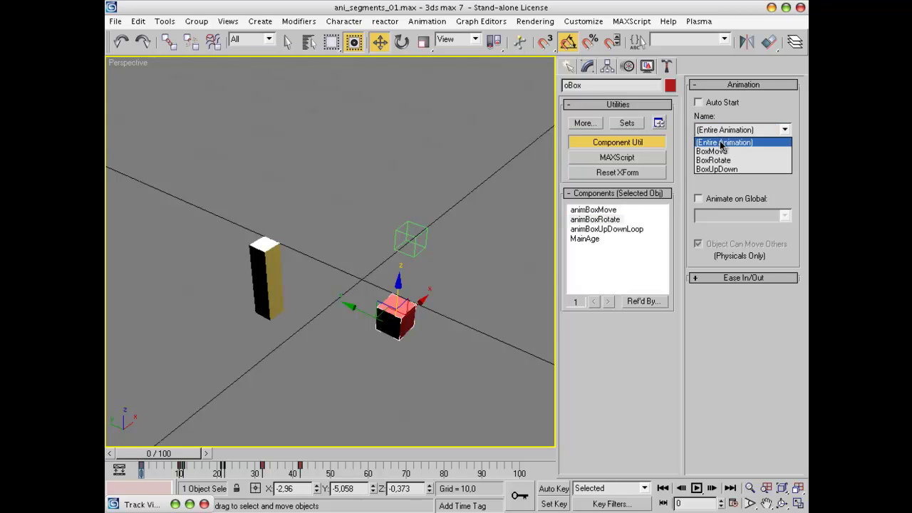
click(741, 161)
Set animBoxUpDownLoop to BoxUpDown with Loop on over (Entire Animation).
click(625, 229)
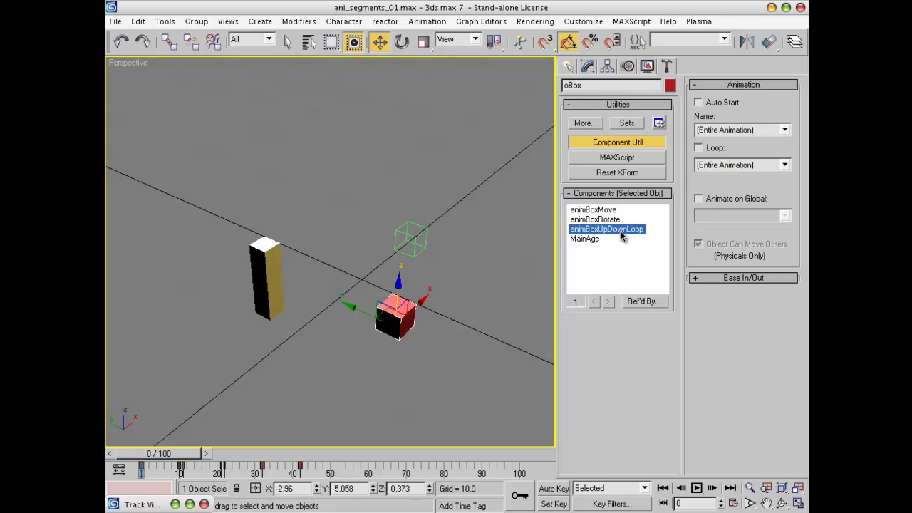
click(712, 130)
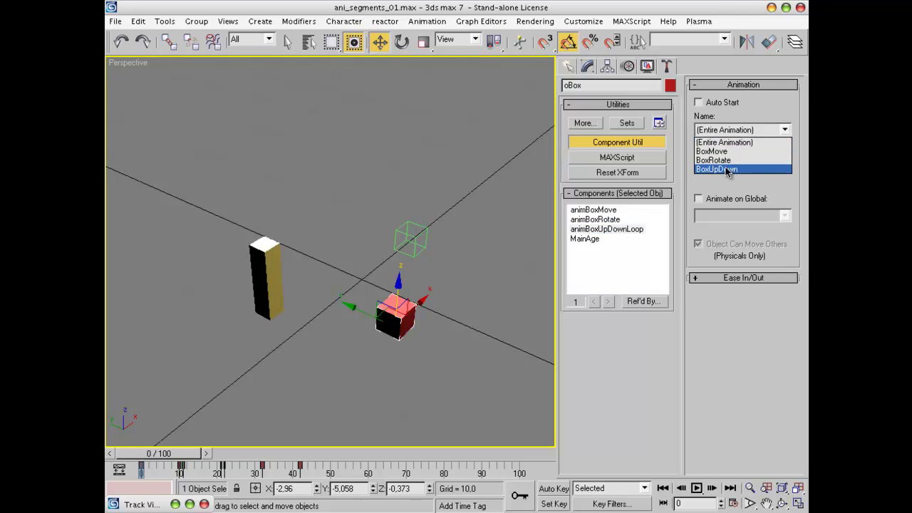
click(728, 170)
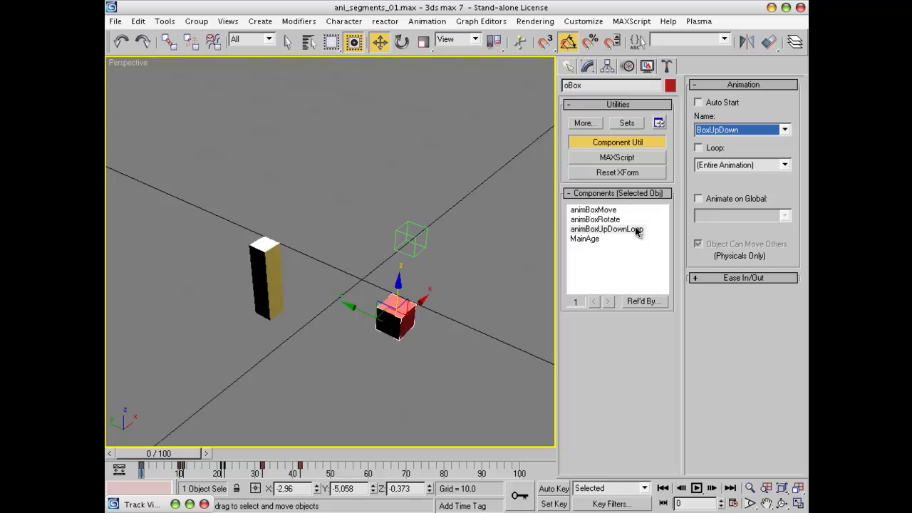
click(699, 148)
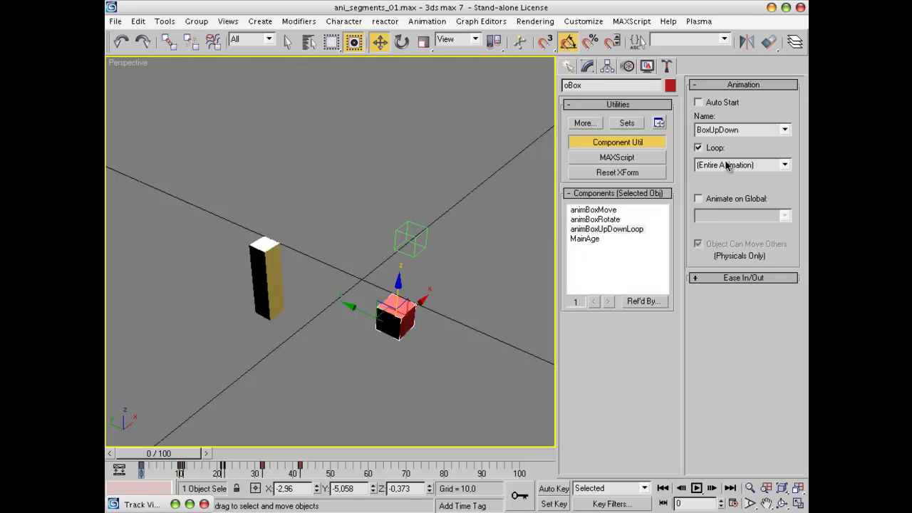
click(726, 166)
click(722, 178)
click(720, 173)
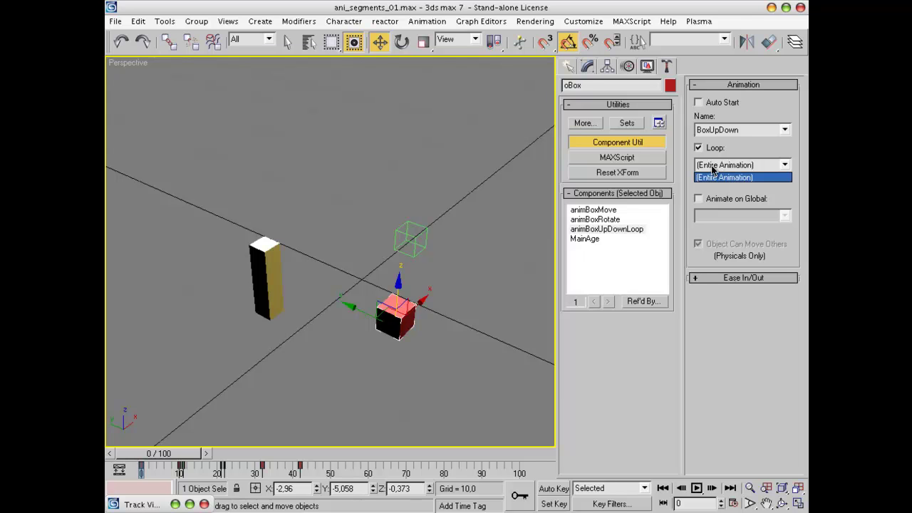
click(713, 171)
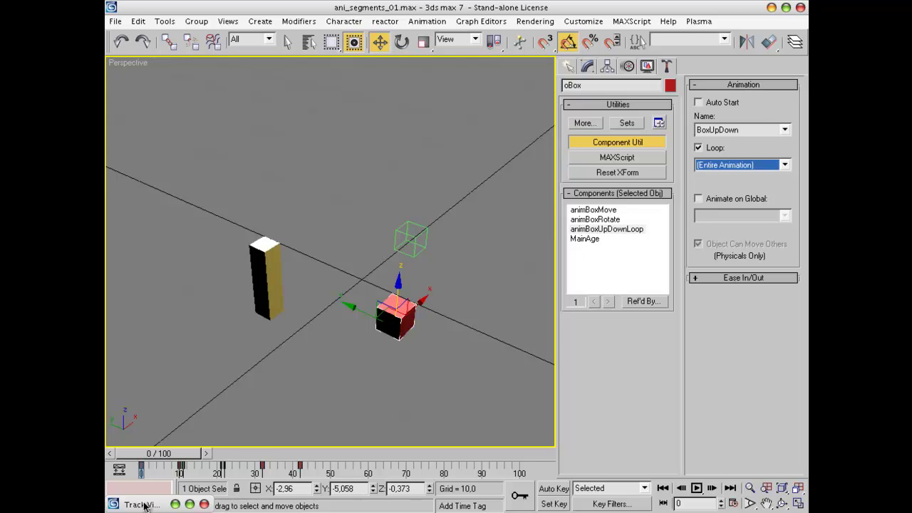
click(143, 505)
Move the Dope Sheet into view and inspect the BoxUpDown@start note key at frame 22 in Move Keys mode.
drag(386, 123, 354, 169)
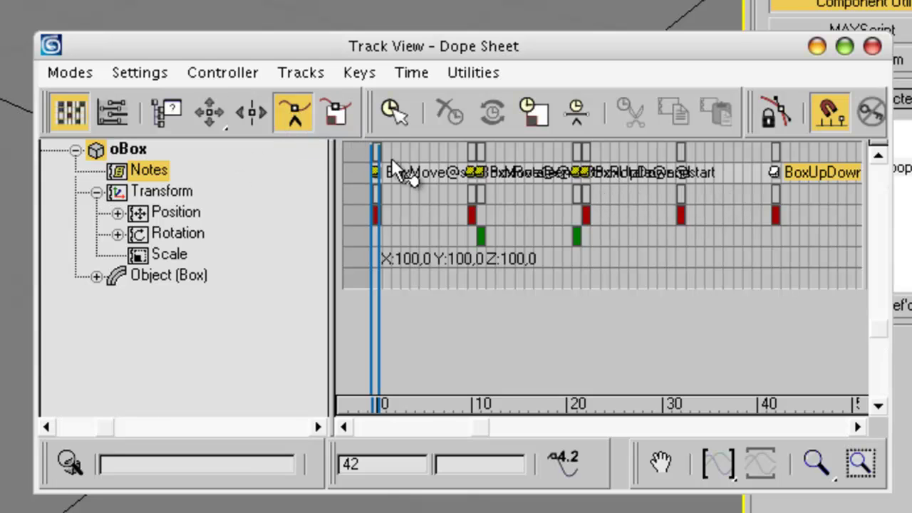
click(585, 173)
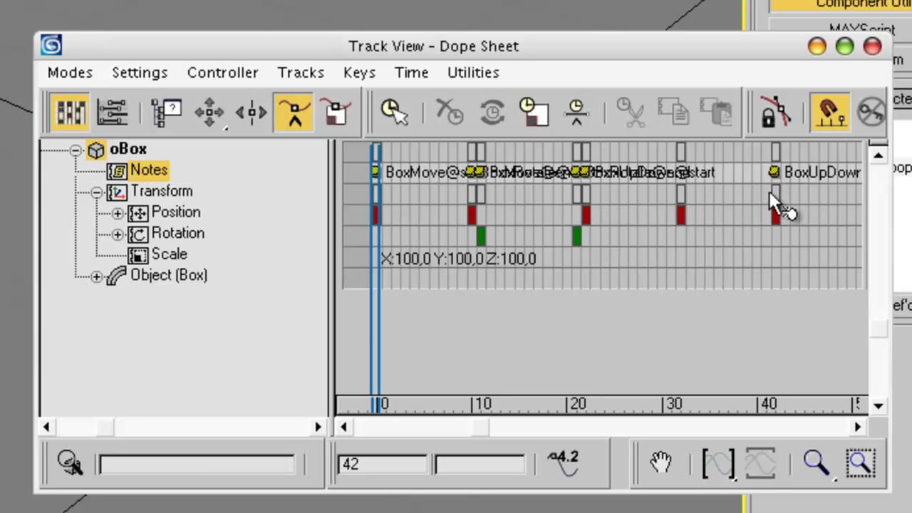
click(206, 112)
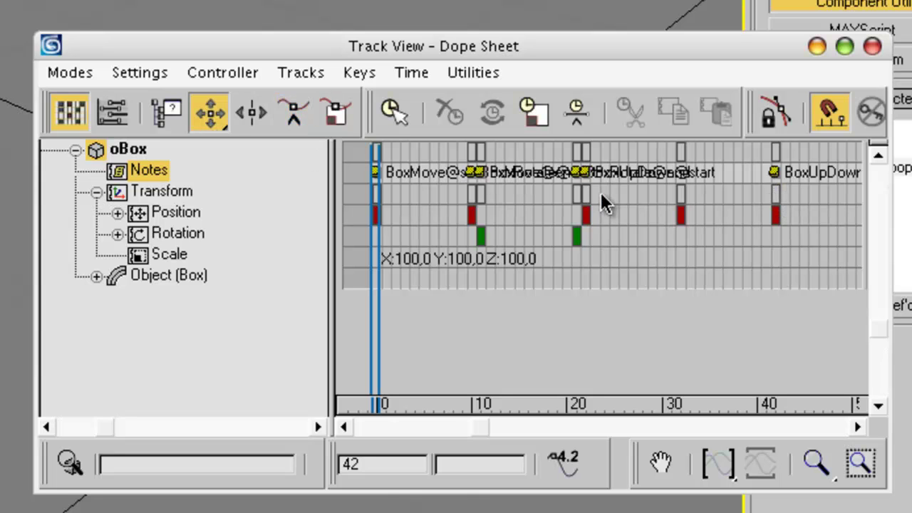
click(583, 173)
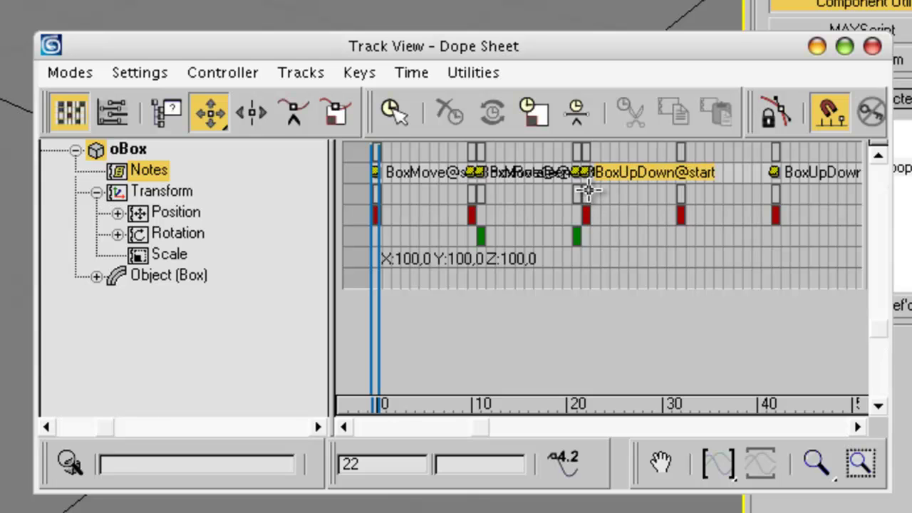
click(590, 196)
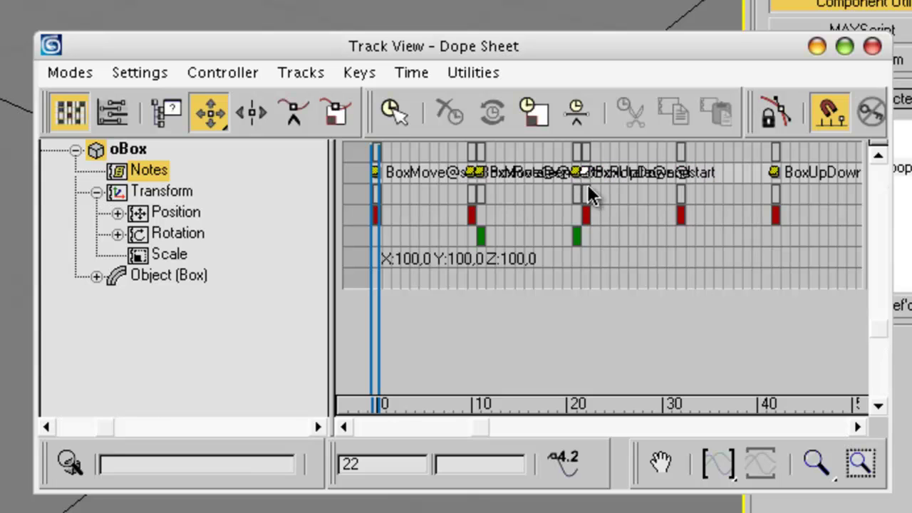
click(585, 175)
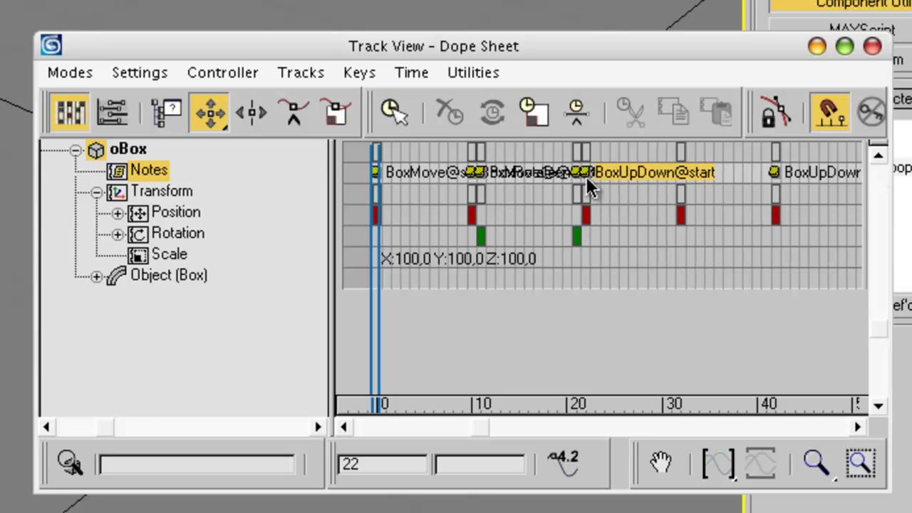
click(590, 188)
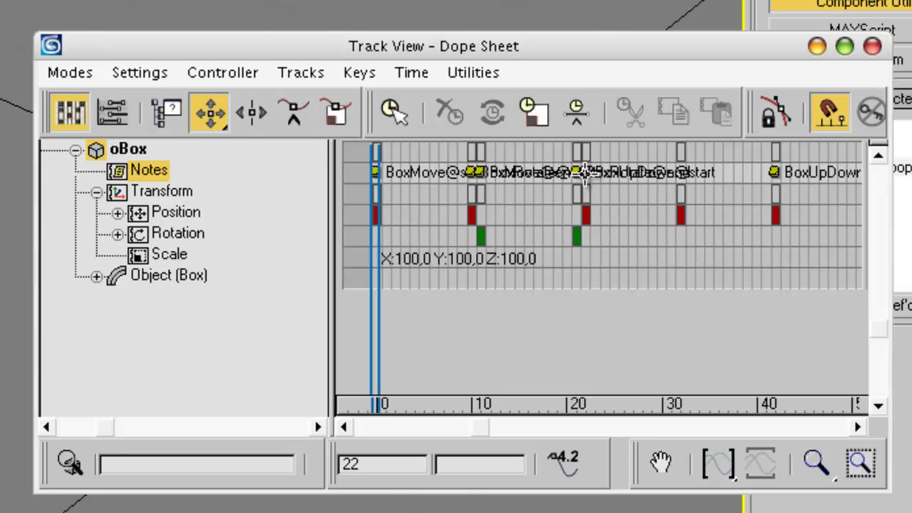
Change the frame 22 note key text to BoxUpDownLoop@startLoop.
double_click(585, 175)
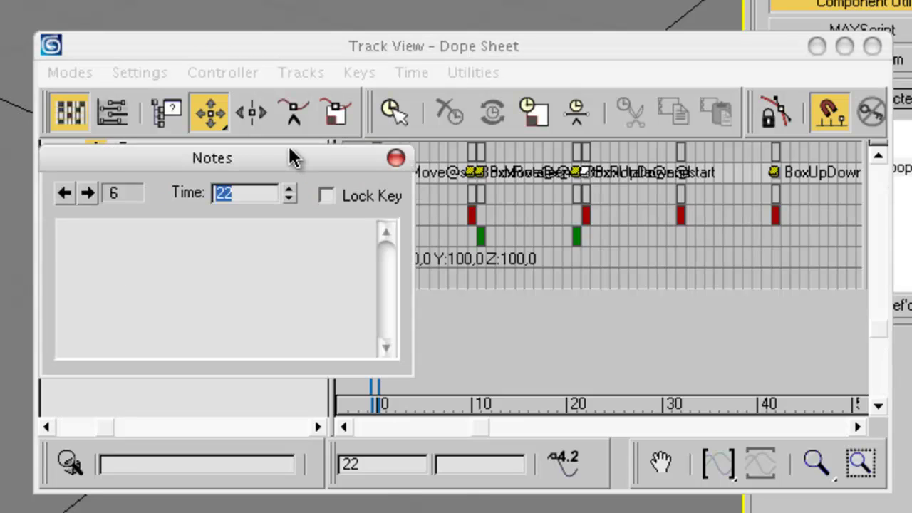
drag(291, 153, 510, 205)
click(417, 320)
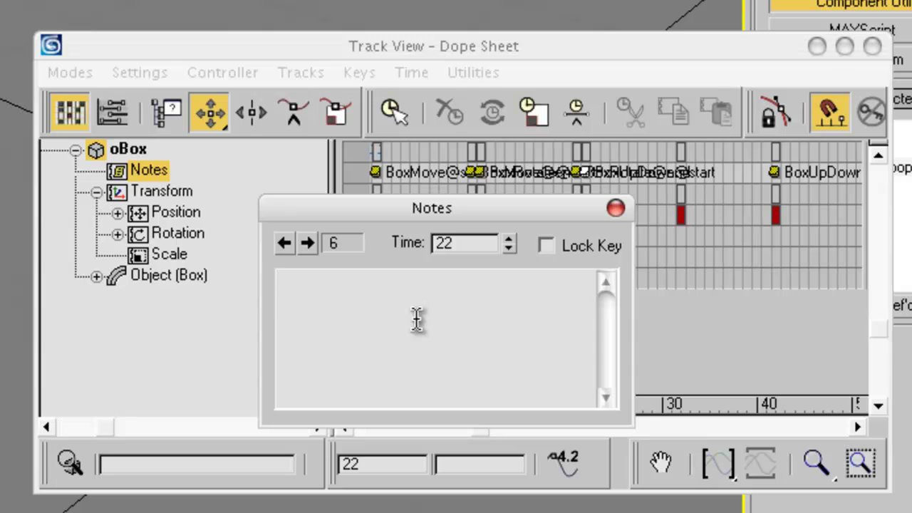
text(BoxUpDownLoop@)
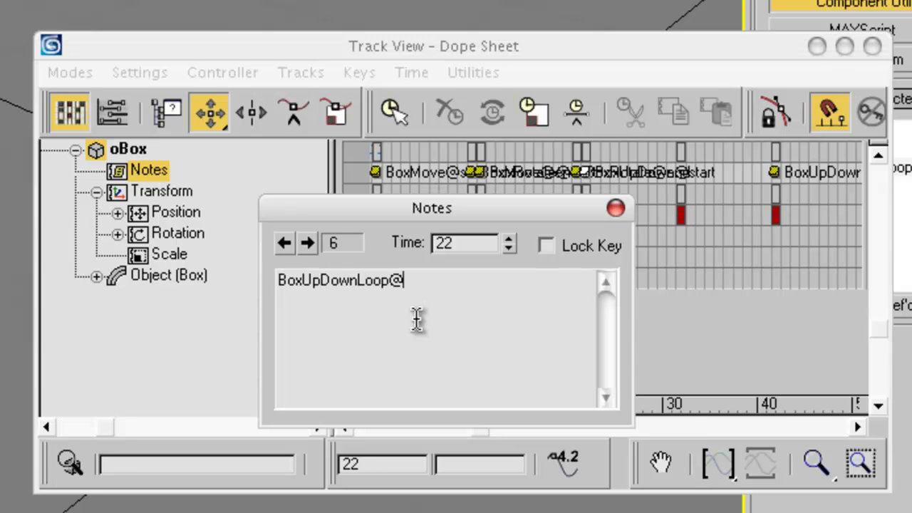
text(startLoop)
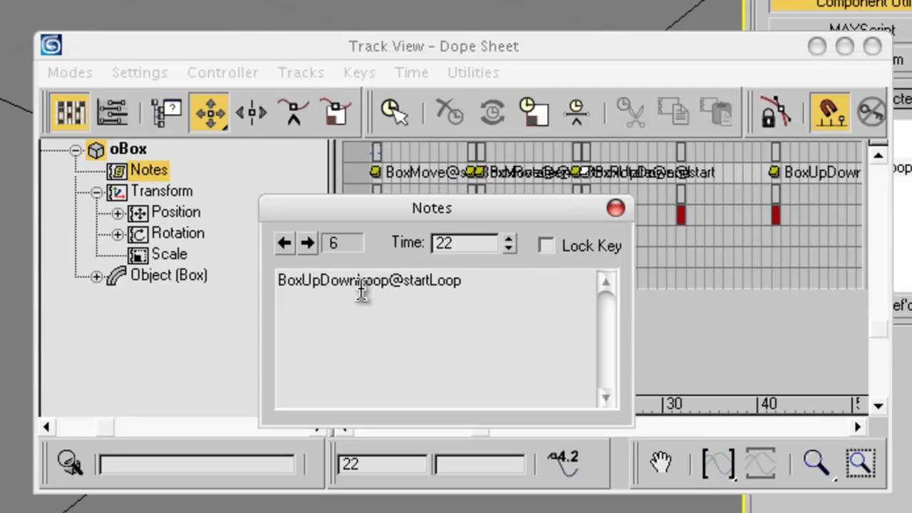
click(615, 208)
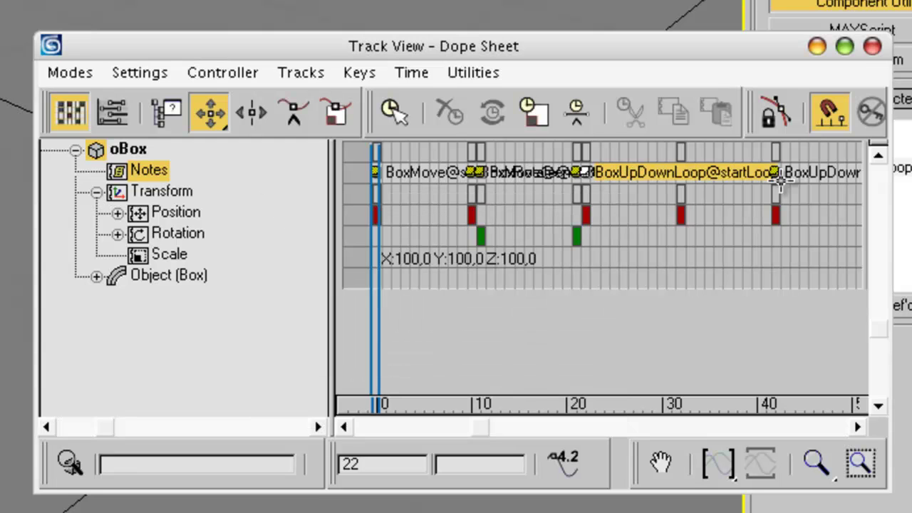
Change the frame 42 note key text to BoxUpDownLoop@endLoop.
double_click(775, 172)
click(299, 296)
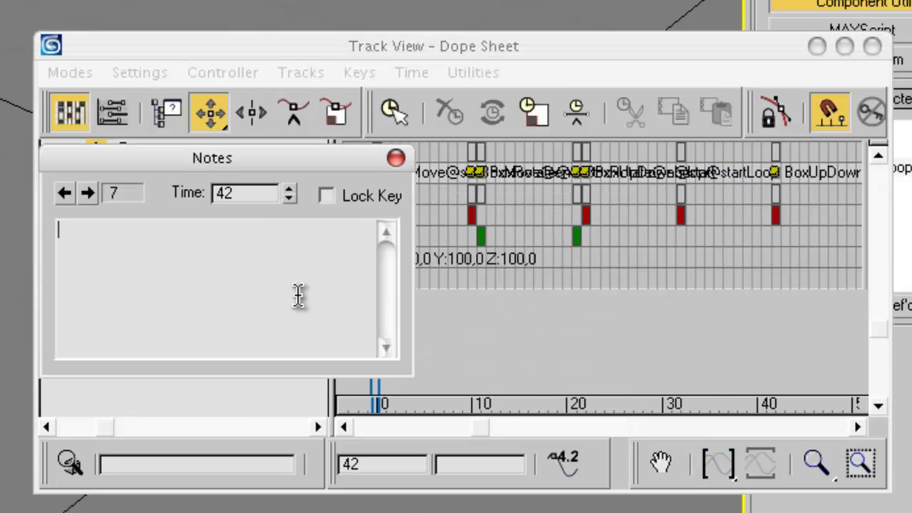
text(BoxUpDownLoop@endLoop)
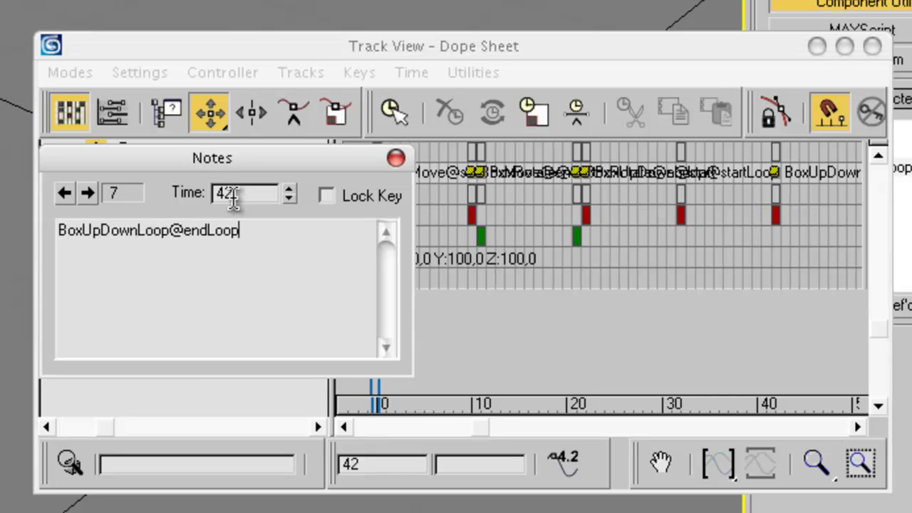
click(396, 159)
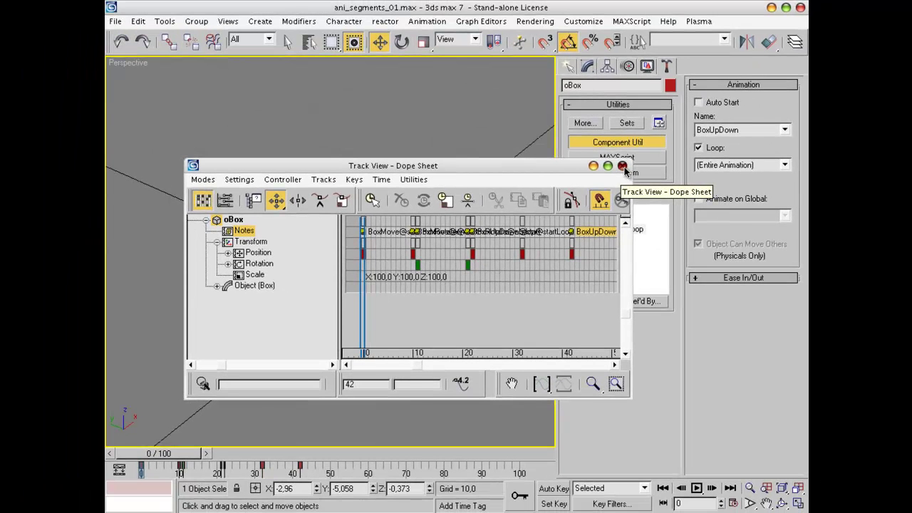
Close the Dope Sheet, reselect oBox and set animBoxUpDownLoop's Loop range to BoxUpDownLoop.
click(622, 166)
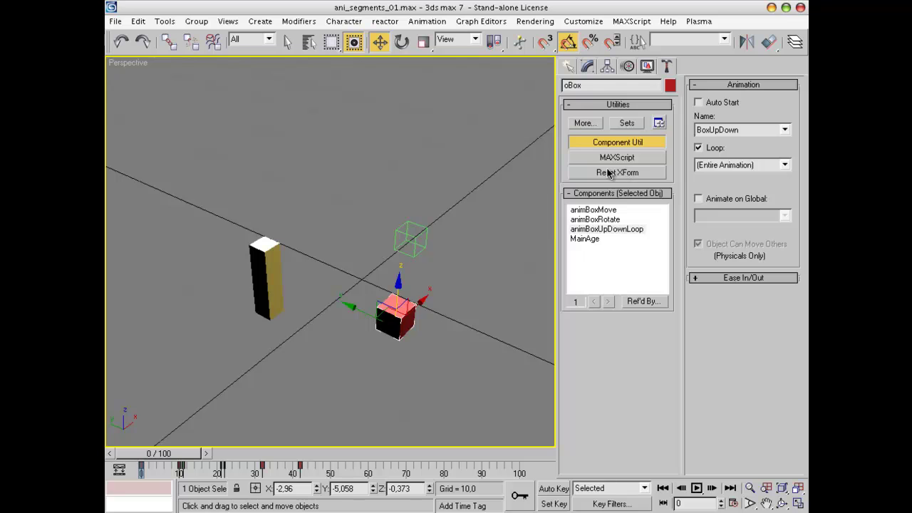
click(450, 313)
click(395, 310)
click(609, 230)
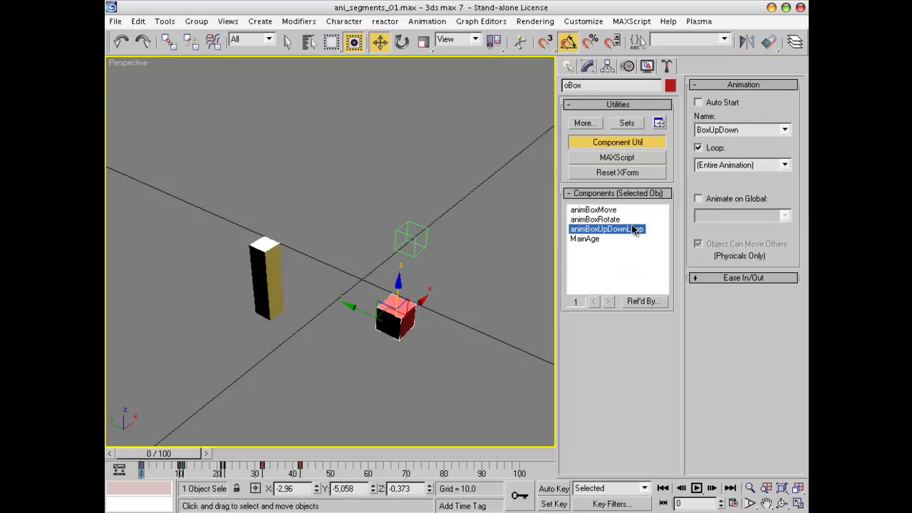
click(726, 166)
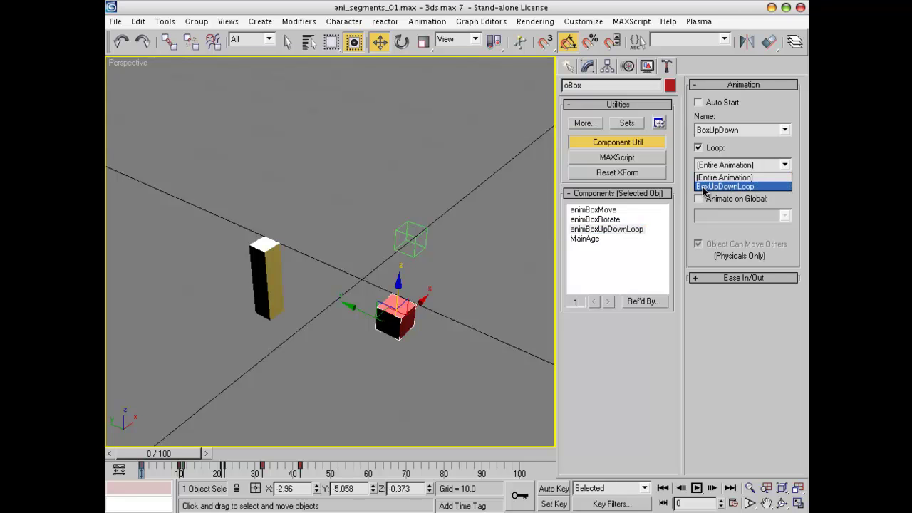
click(749, 187)
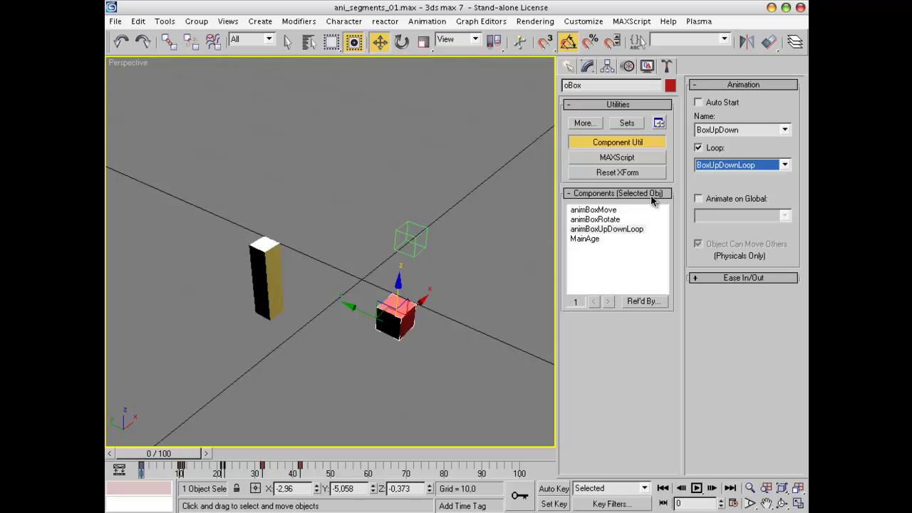